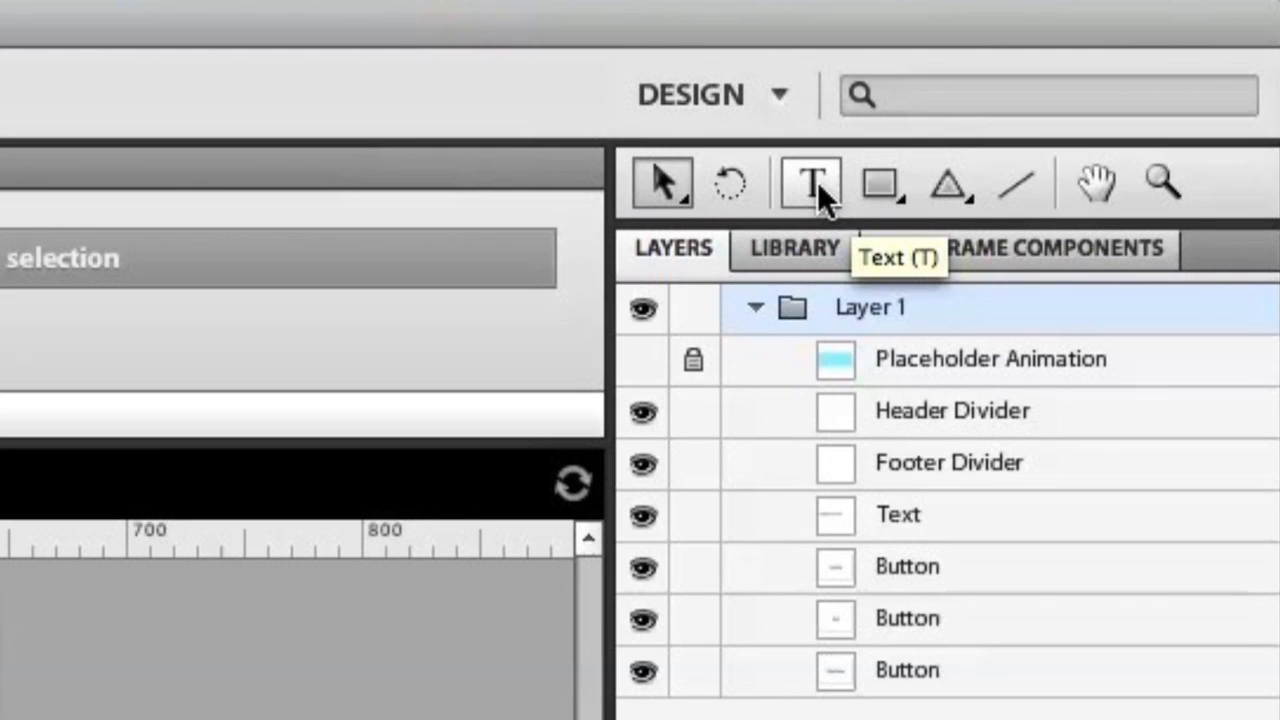
pyautogui.click(885, 186)
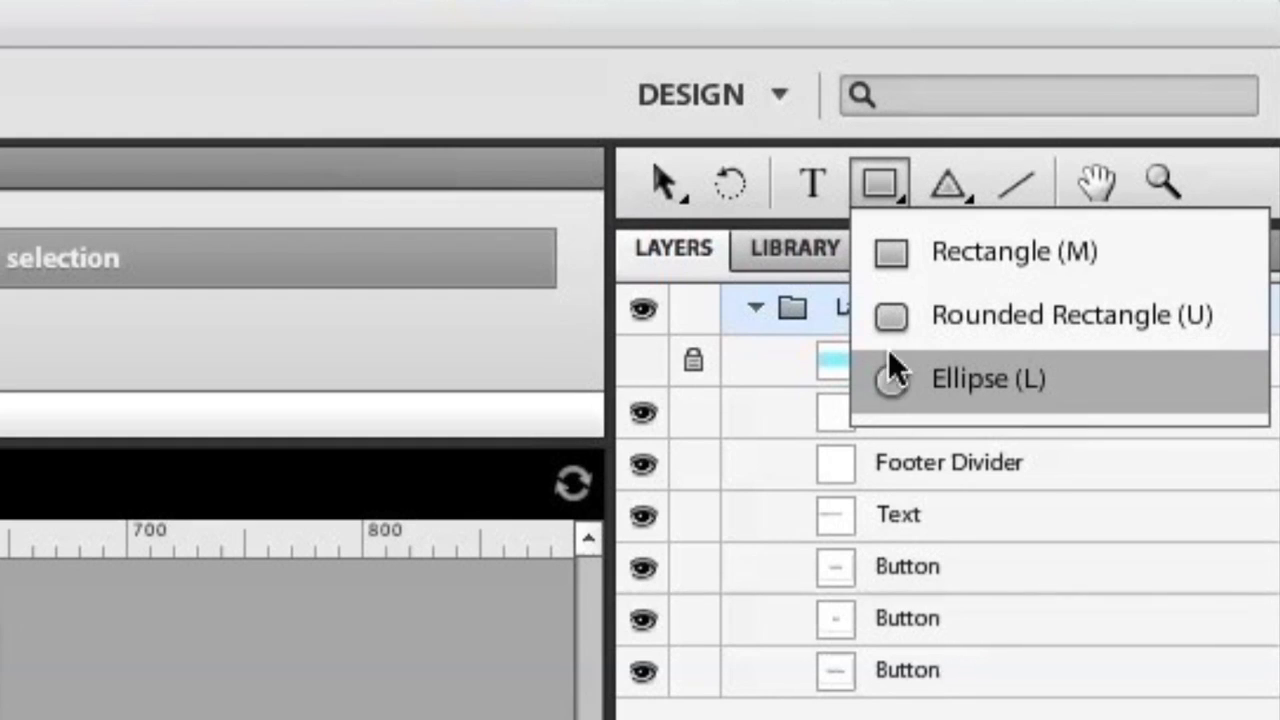
pyautogui.click(955, 185)
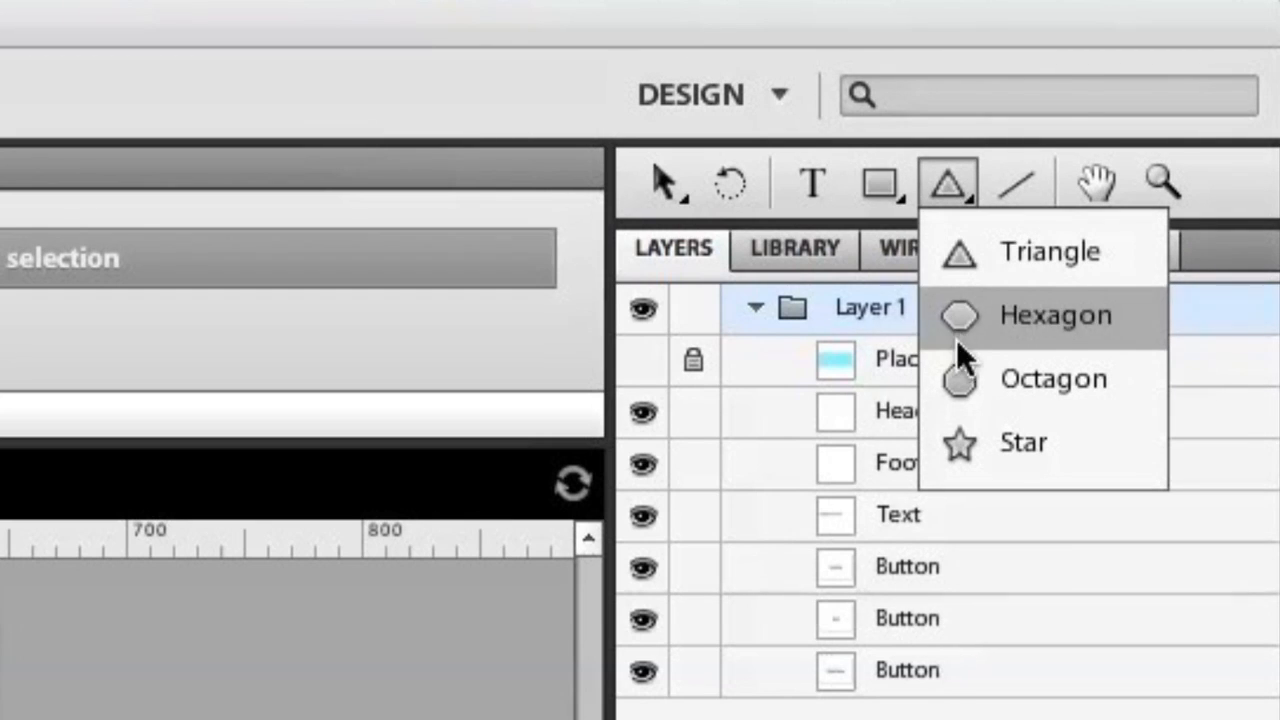
pyautogui.click(950, 185)
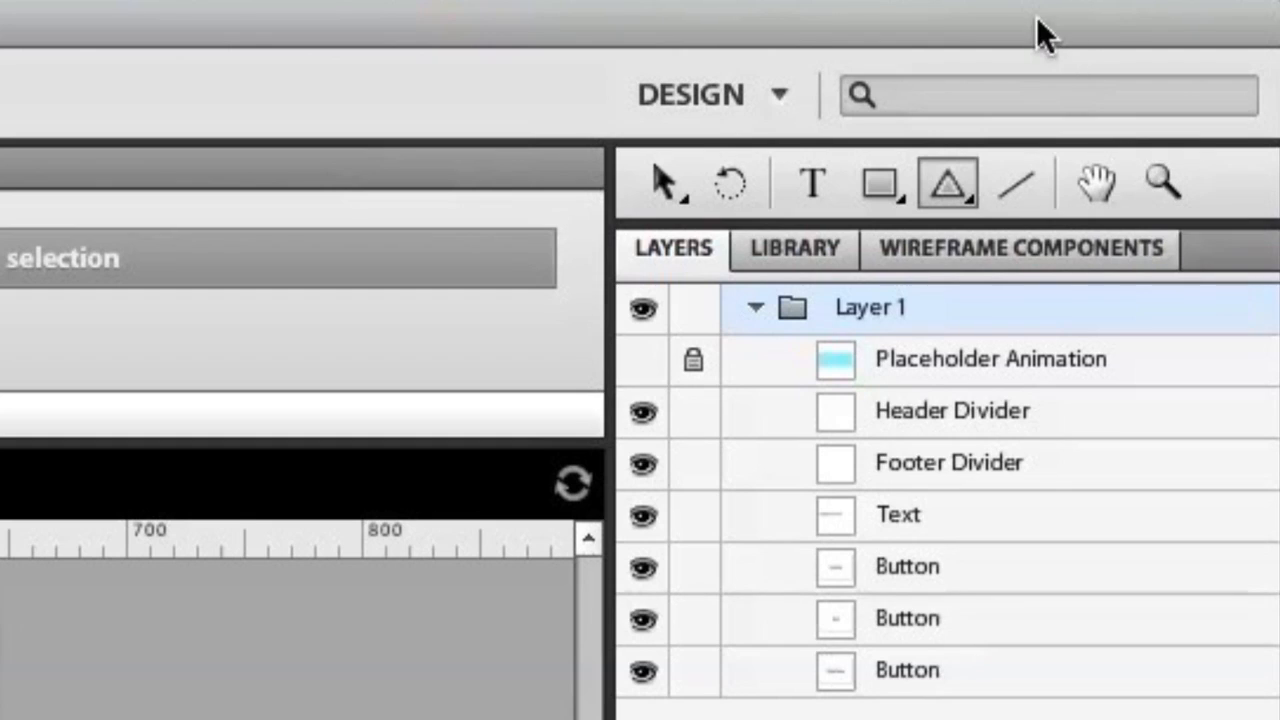
# - Draw a circle about 69 px in diameter with the Ellipse tool in the upper-left content area of the Watch page
pyautogui.click(881, 186)
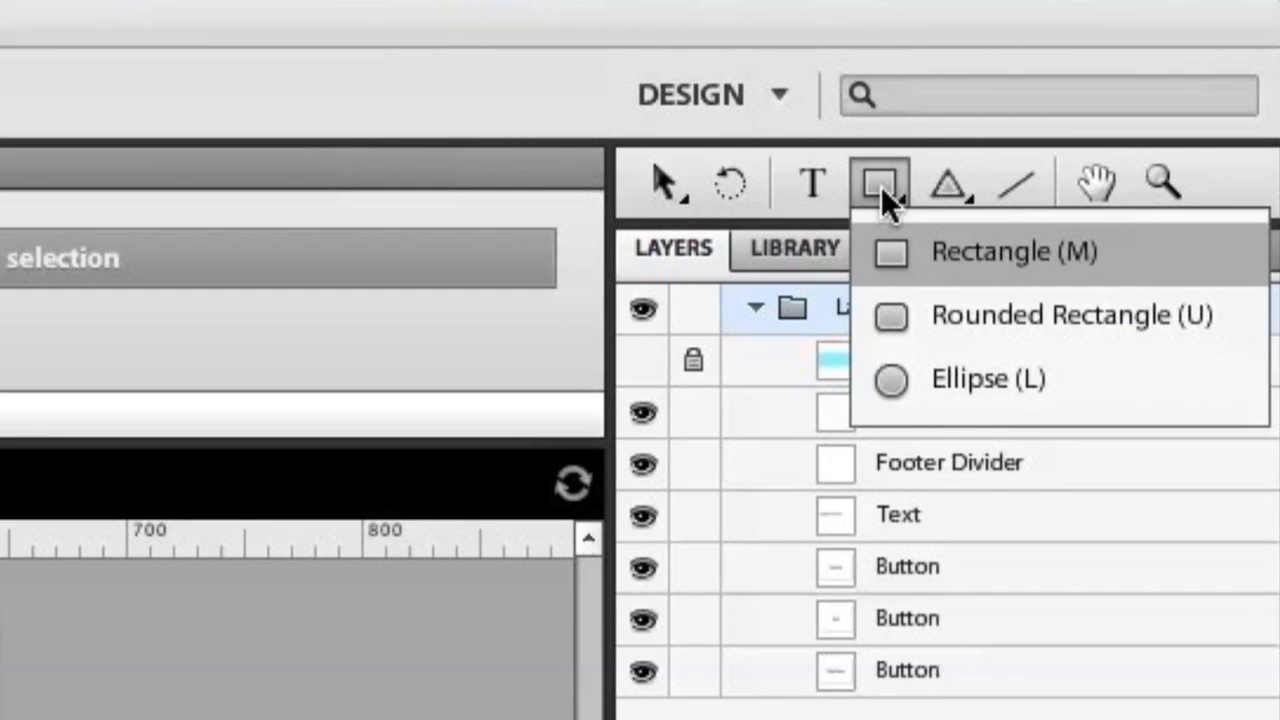
pyautogui.click(888, 379)
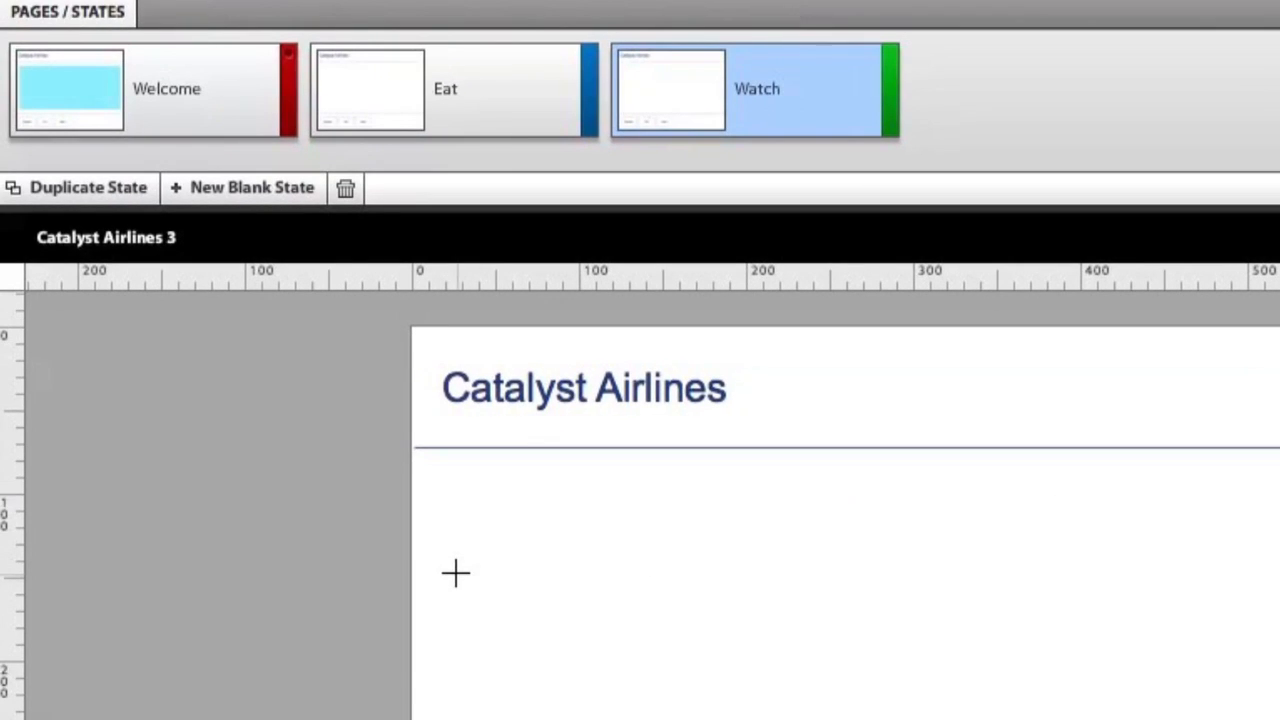
pyautogui.moveTo(455, 572); pyautogui.dragTo(567, 700)
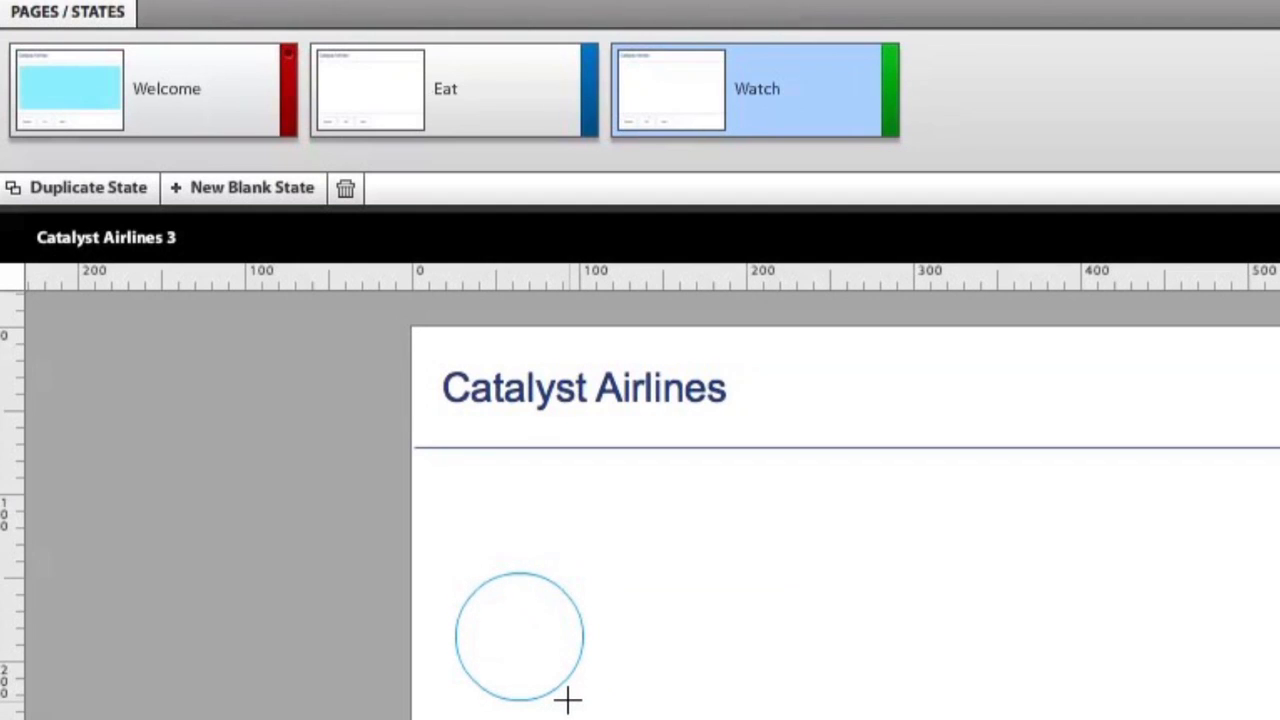
pyautogui.moveTo(567, 700)
pyautogui.mouseDown()
pyautogui.moveTo(600, 713)
pyautogui.moveTo(814, 689)
pyautogui.moveTo(686, 694)
pyautogui.moveTo(721, 691)
pyautogui.moveTo(697, 654)
pyautogui.moveTo(671, 697)
pyautogui.moveTo(571, 687)
pyautogui.mouseUp()
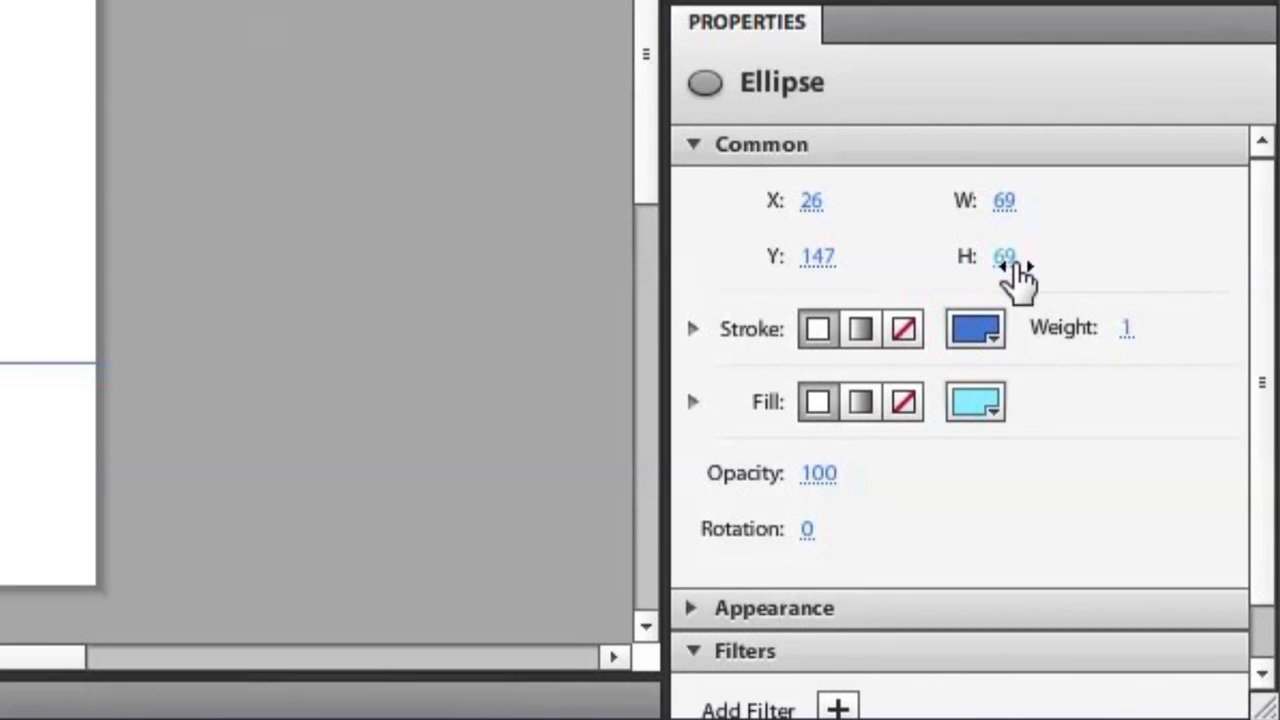
# - Move the circle to X 50 and Y 134
pyautogui.moveTo(810, 228); pyautogui.dragTo(852, 212)
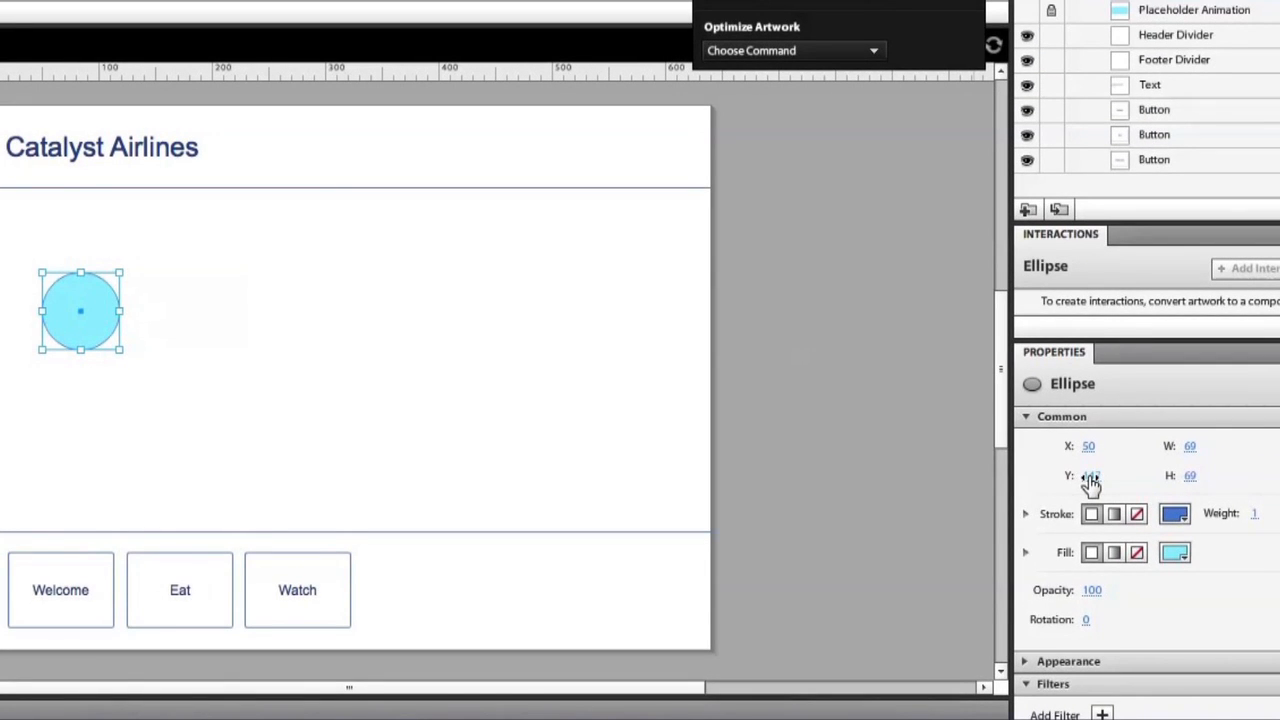
pyautogui.click(1090, 476)
pyautogui.write('138')
pyautogui.press('Return')
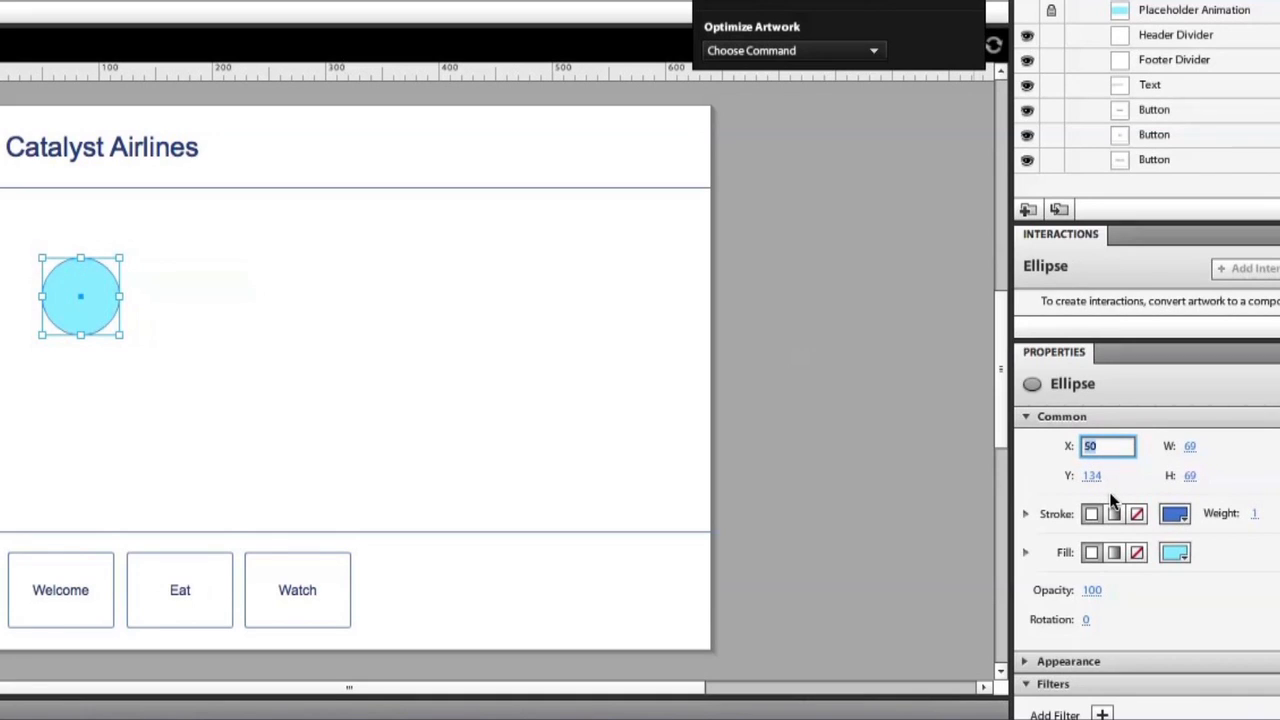
# - Set the circle's position to X 100 and Y 150
pyautogui.write('100')
pyautogui.press('Tab')
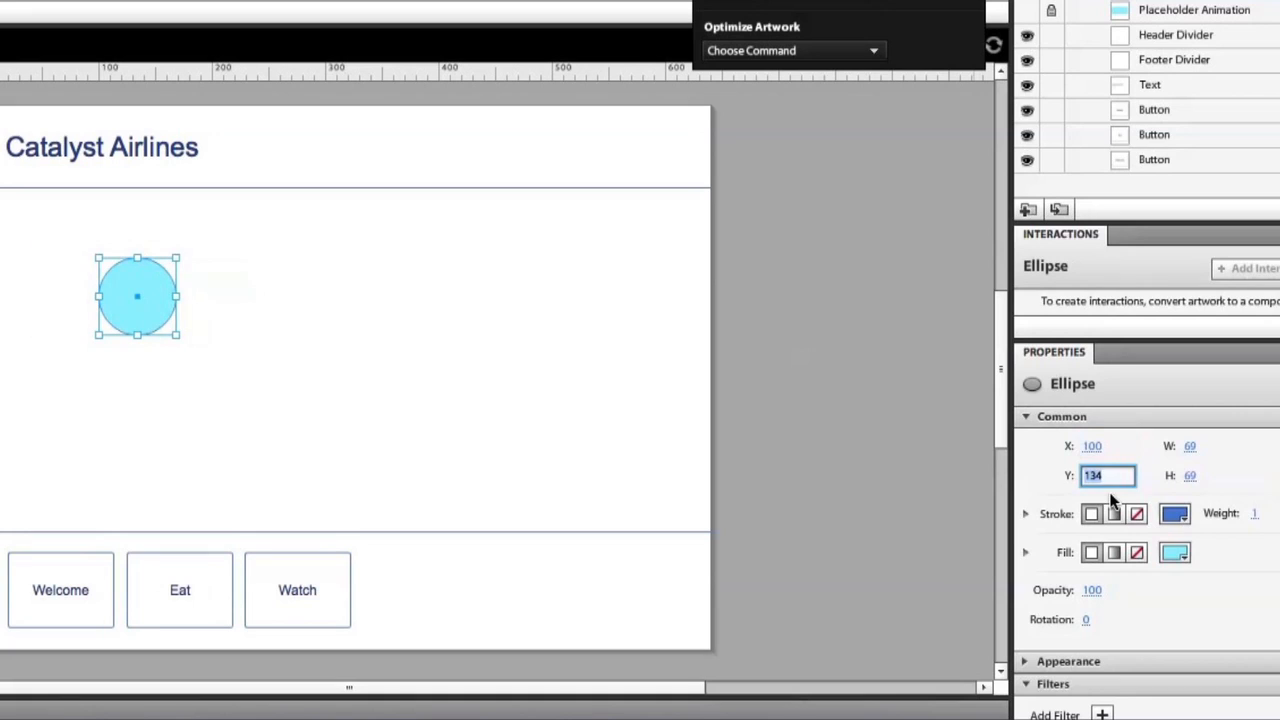
pyautogui.write('150')
pyautogui.press('Return')
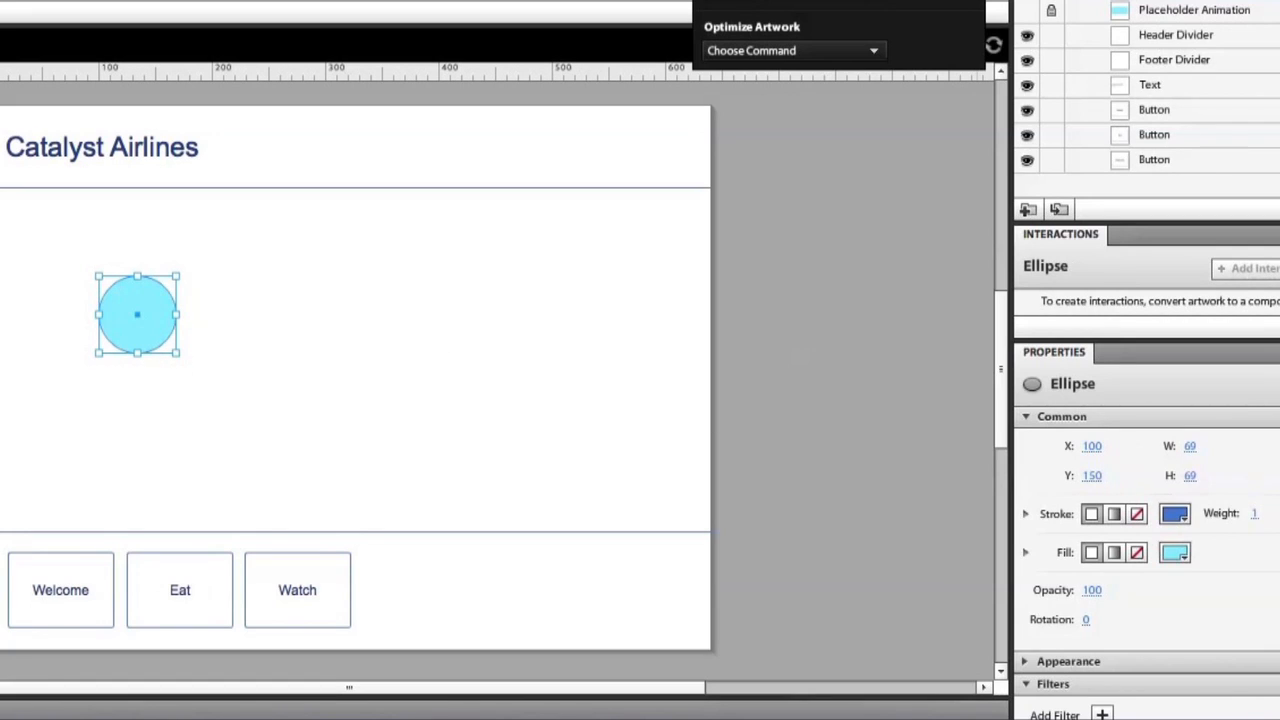
# - Set the circle's fill to medium gray and its stroke to black
pyautogui.scroll(-2, 1030, 470)
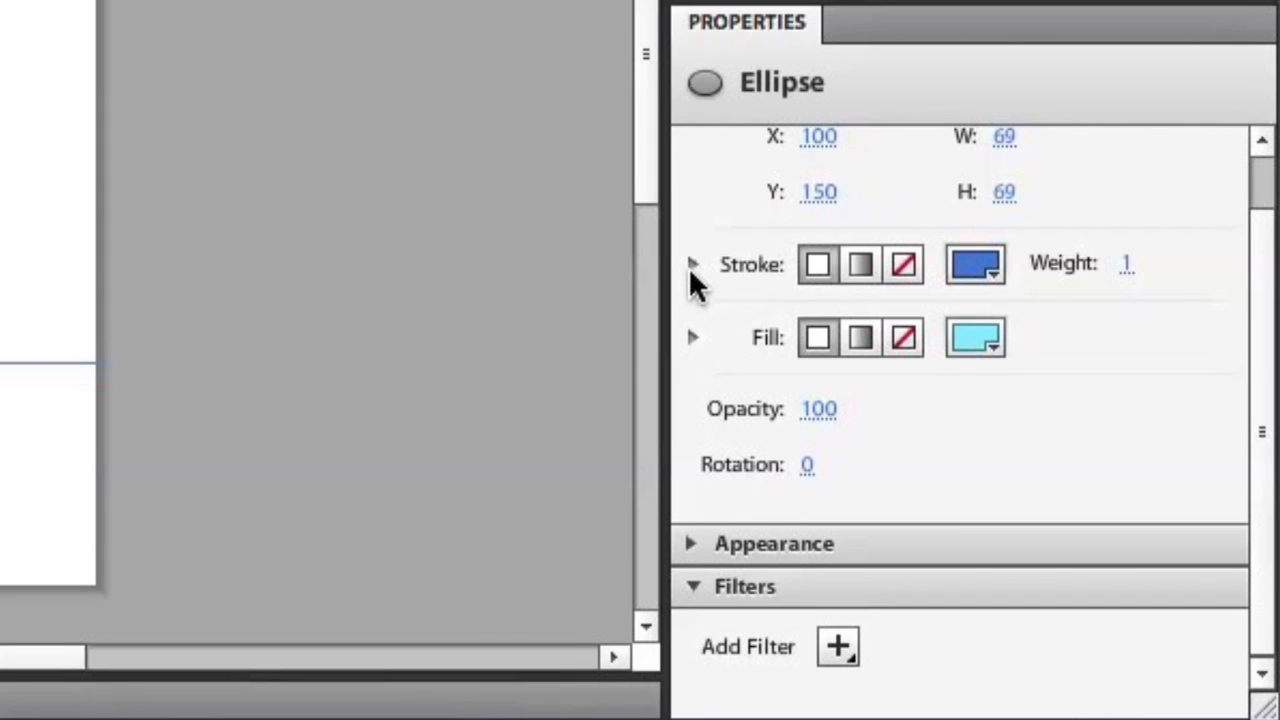
pyautogui.click(976, 340)
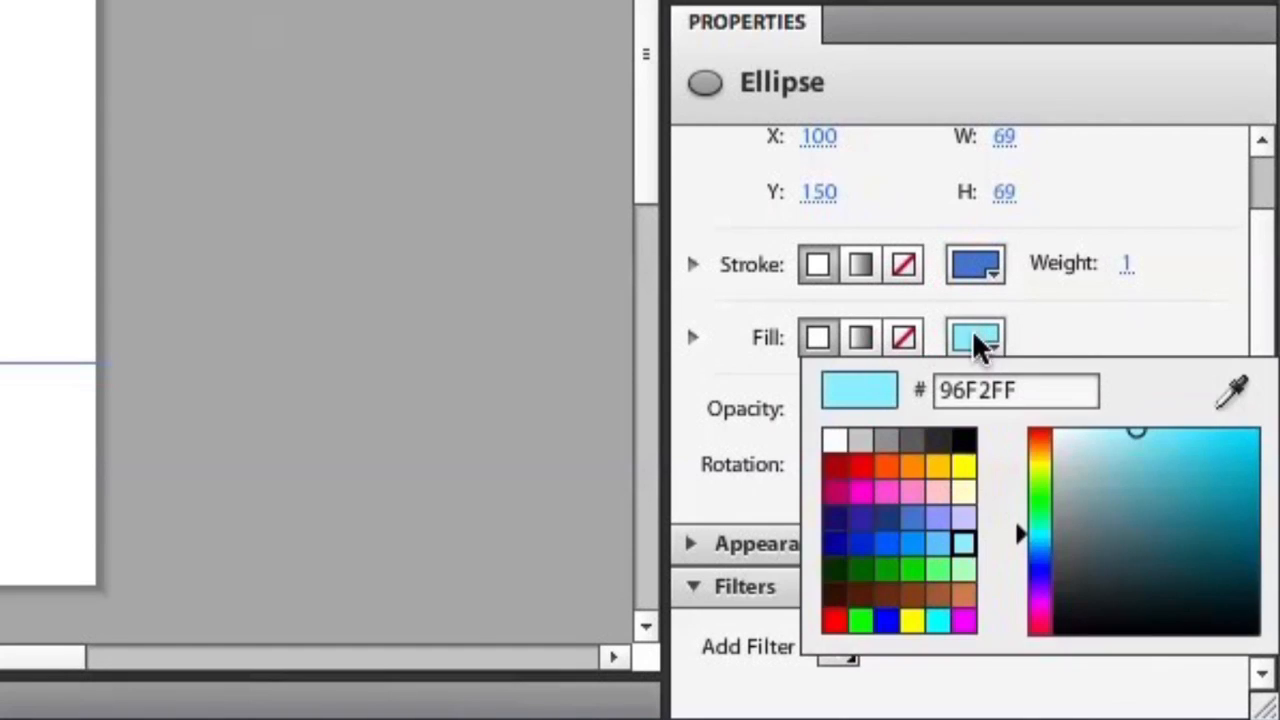
pyautogui.click(888, 440)
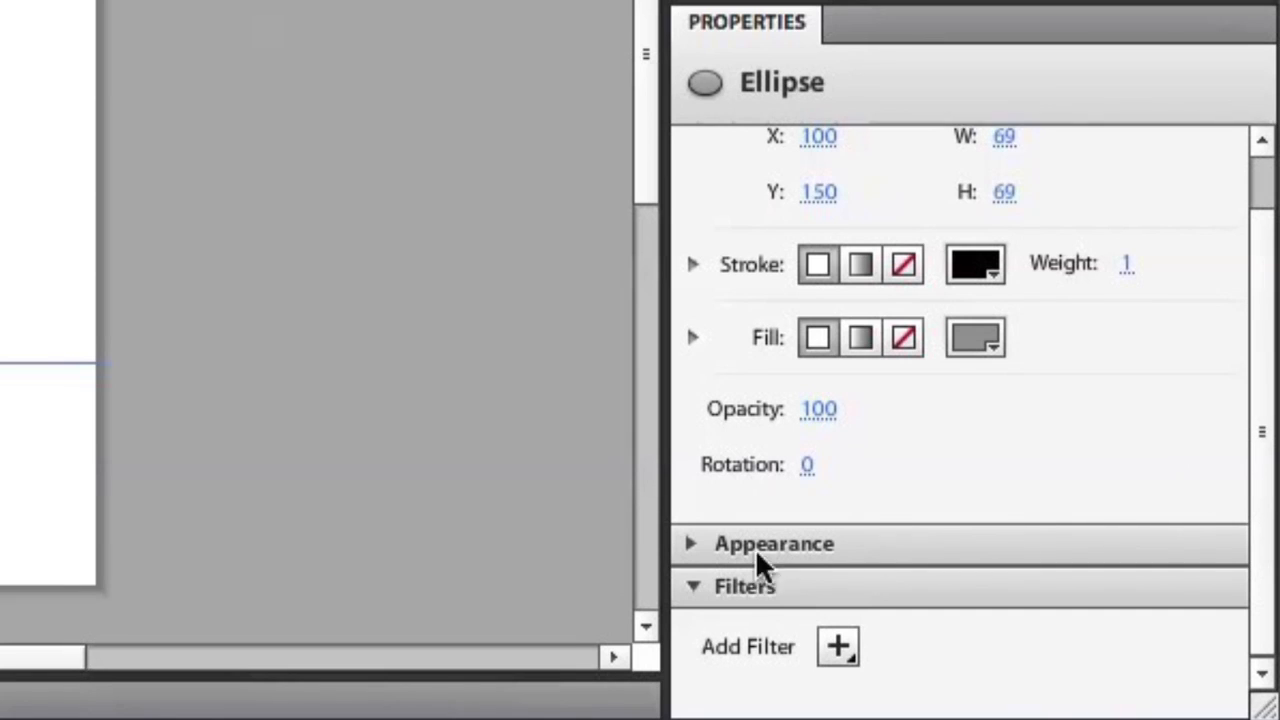
pyautogui.click(689, 543)
pyautogui.scroll(-2, 1005, 555)
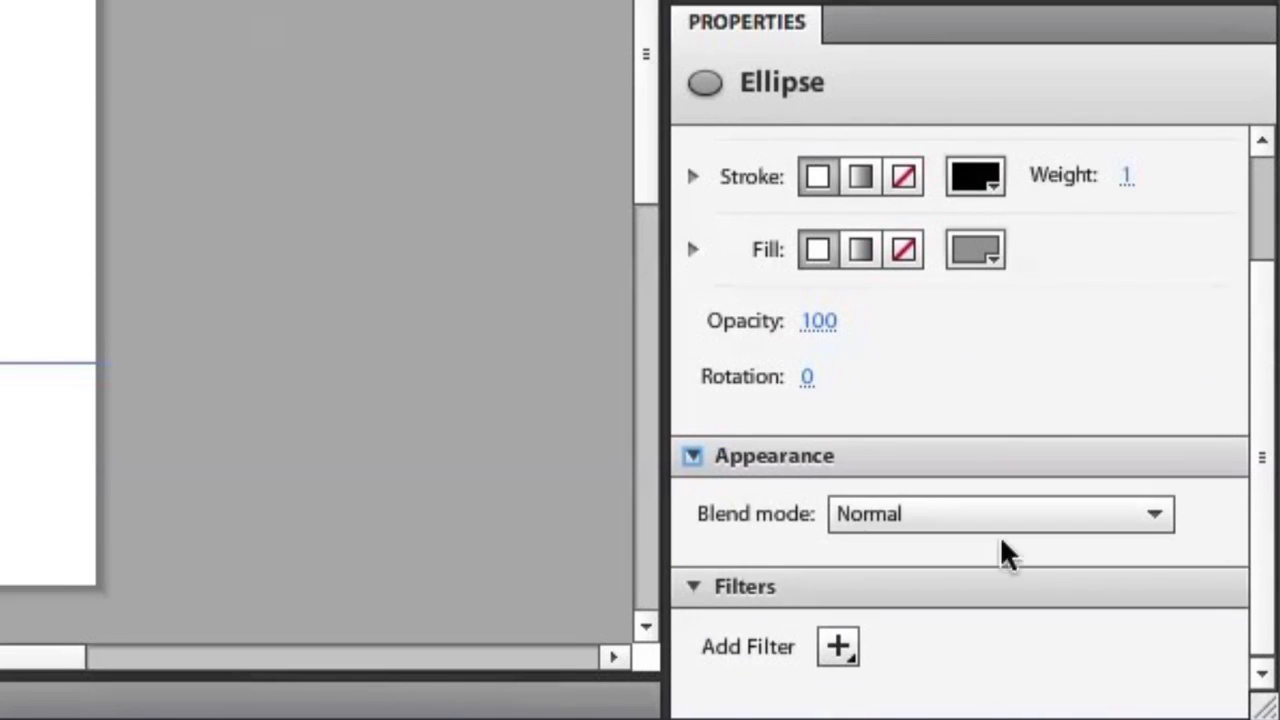
pyautogui.click(990, 524)
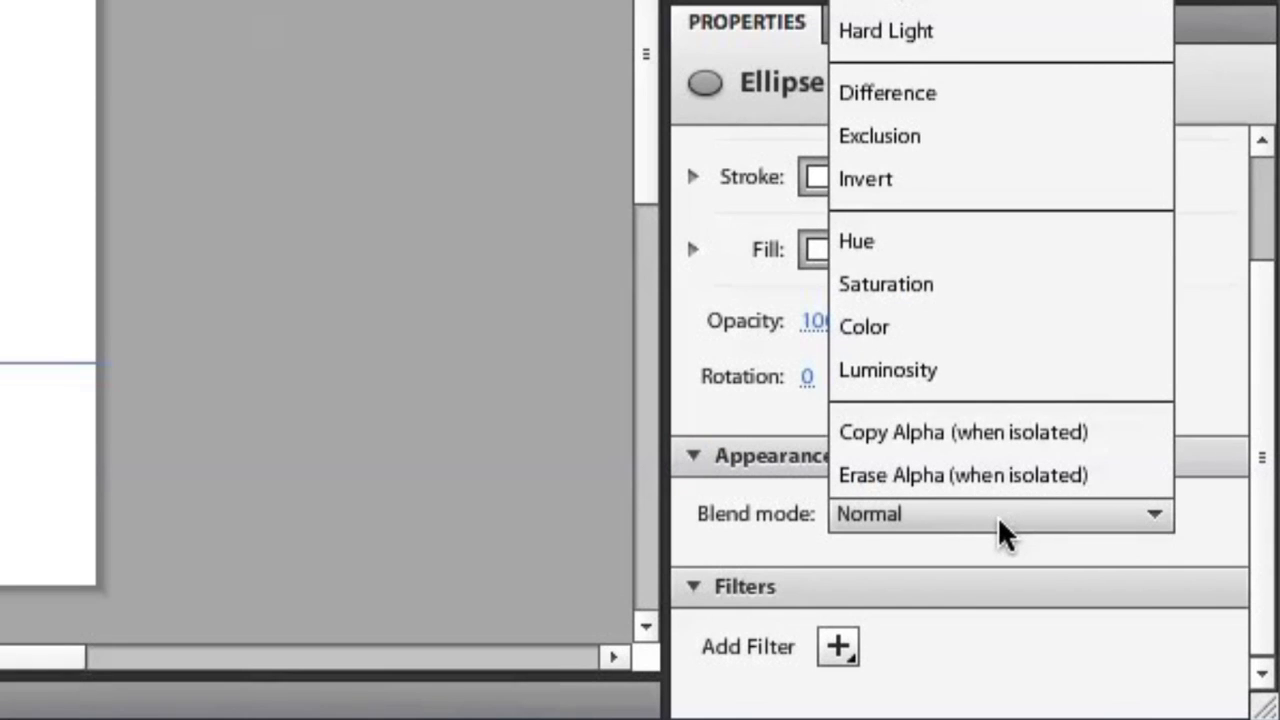
pyautogui.click(986, 528)
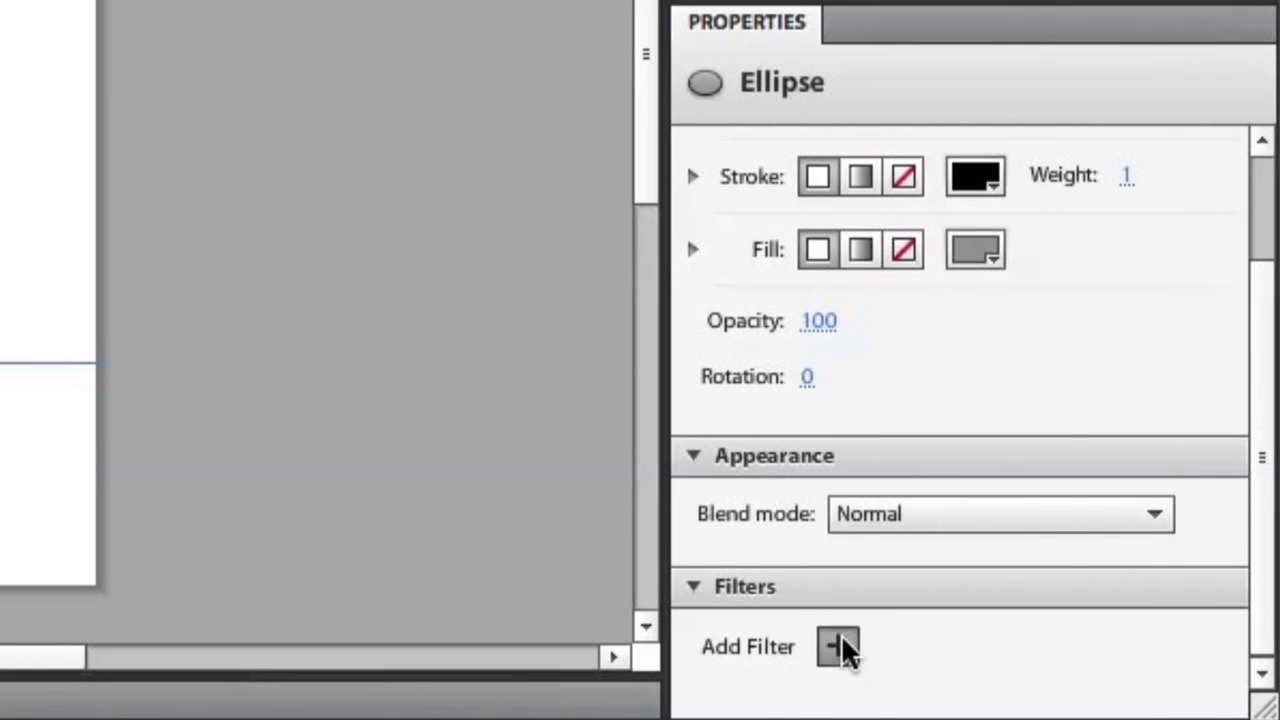
pyautogui.click(840, 648)
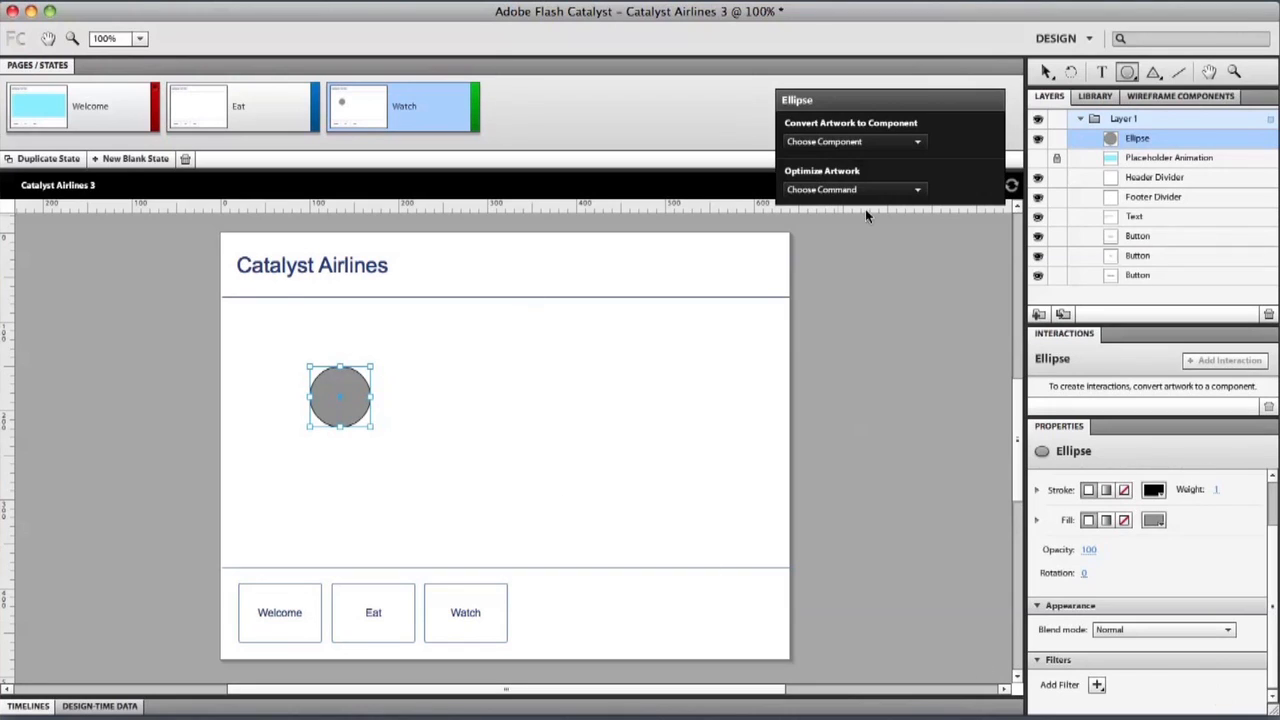
# - Deselect the circle and add the point text "PLAY" on the blank area just to its right
pyautogui.click(1042, 72)
pyautogui.click(458, 410)
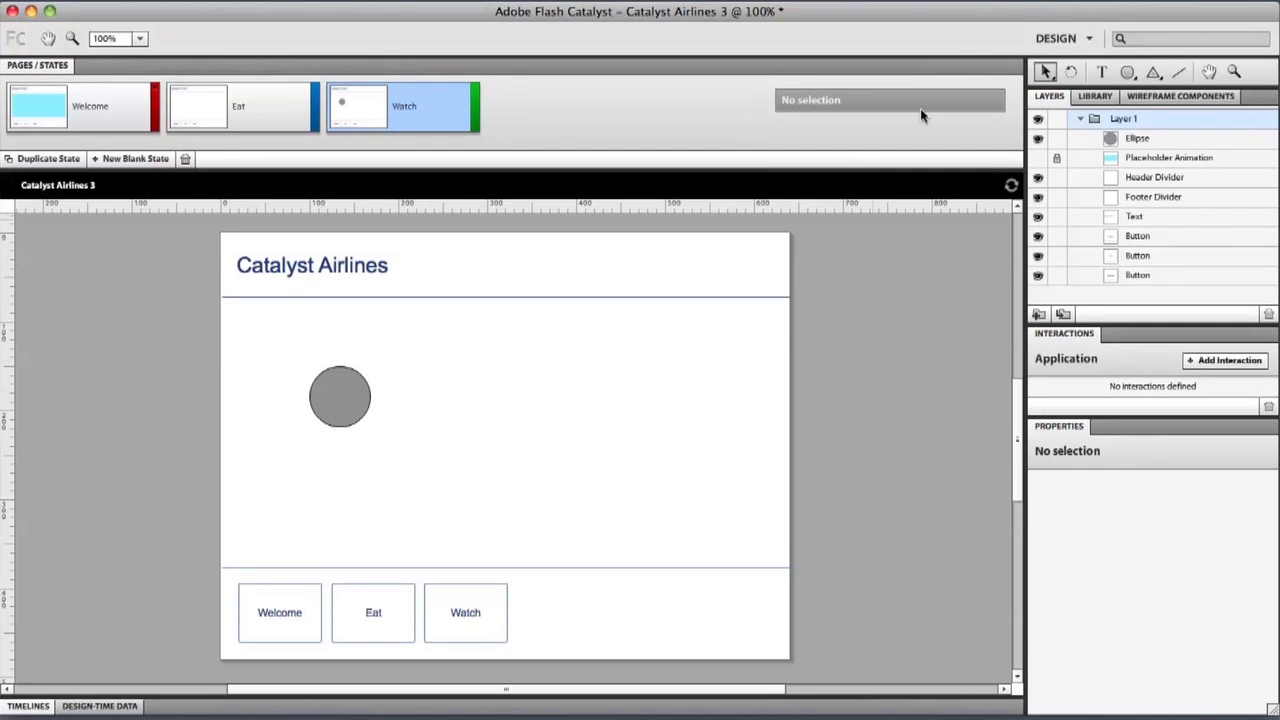
pyautogui.click(1100, 73)
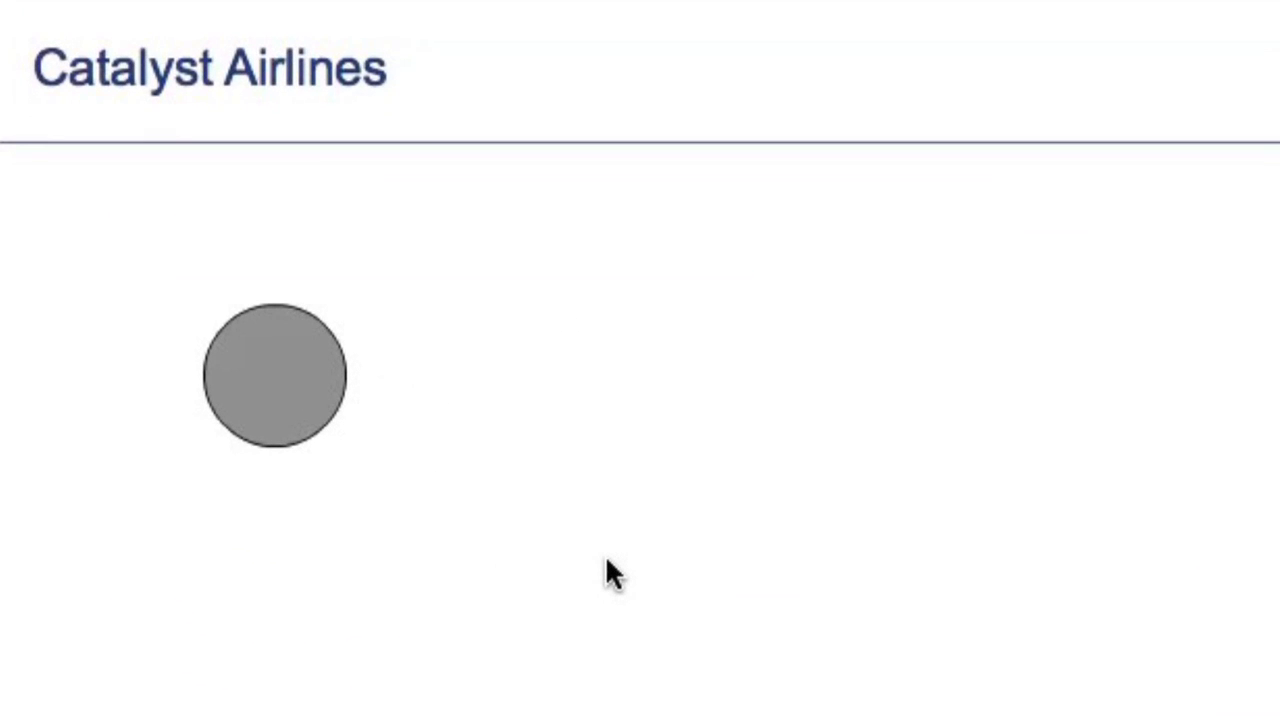
pyautogui.write('PLAY')
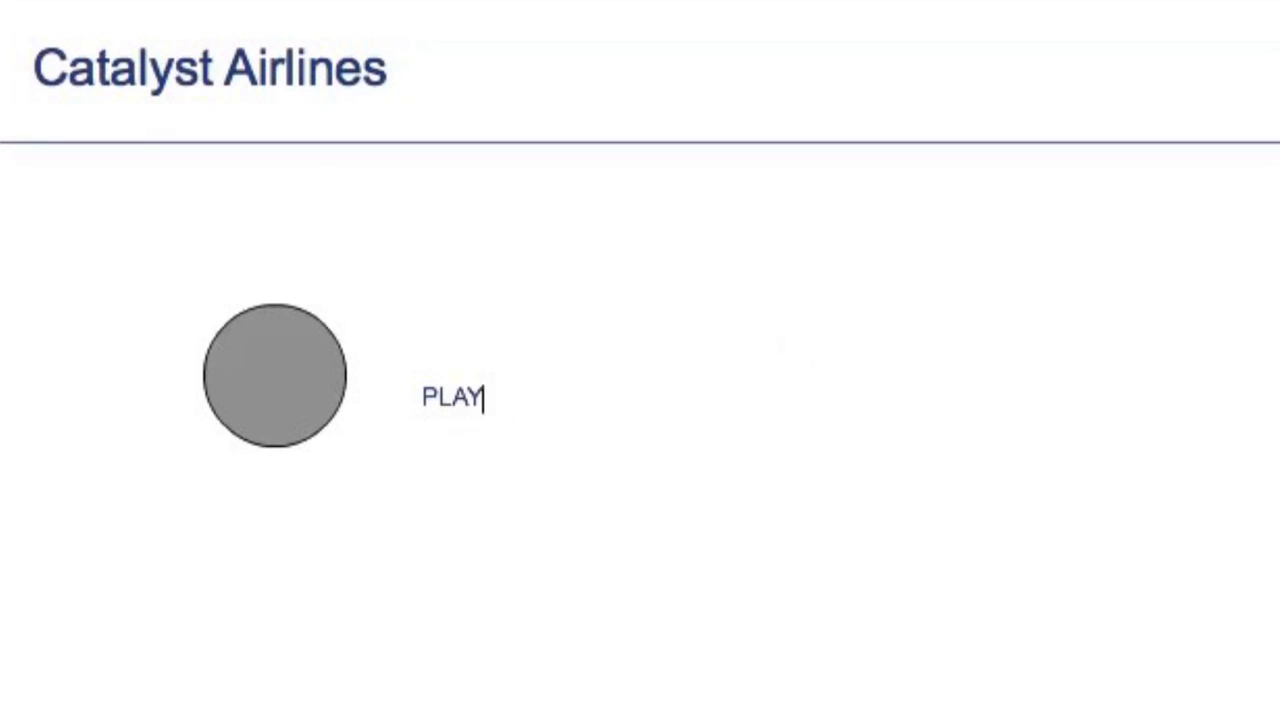
pyautogui.press('Escape')
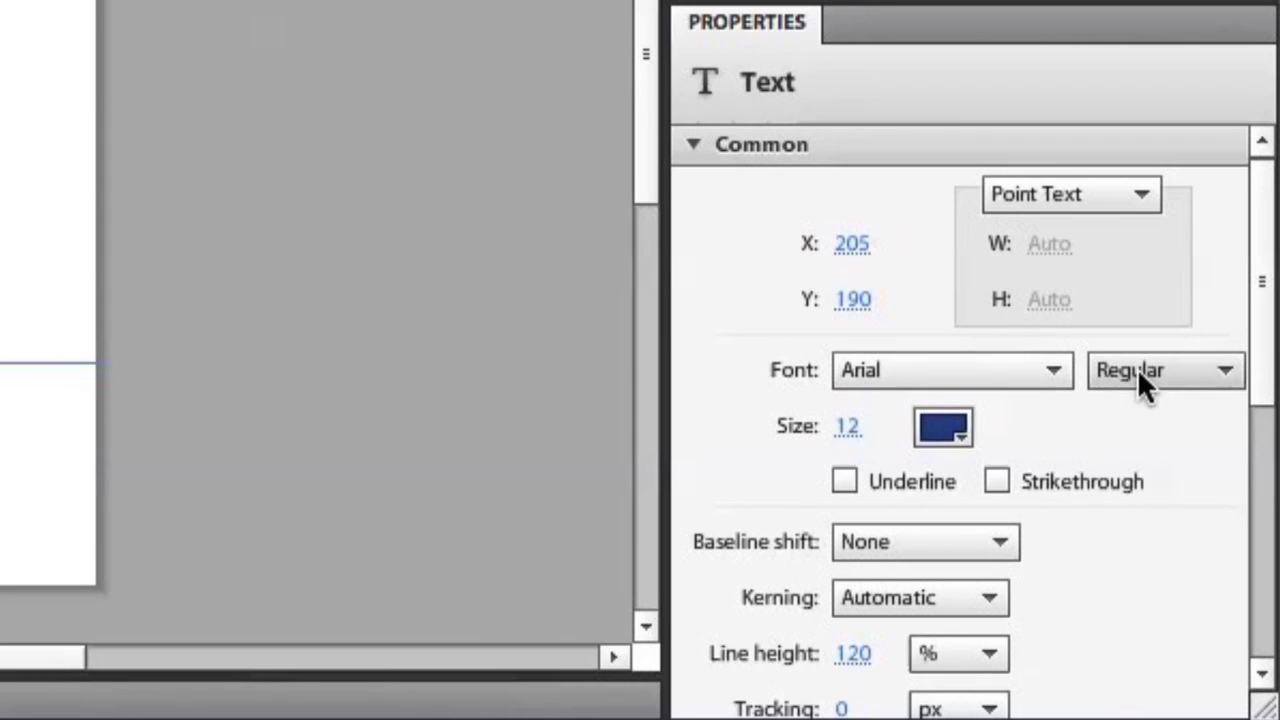
# - Format the PLAY text in black, size 16, with the Bold font style
pyautogui.click(955, 420)
pyautogui.click(965, 505)
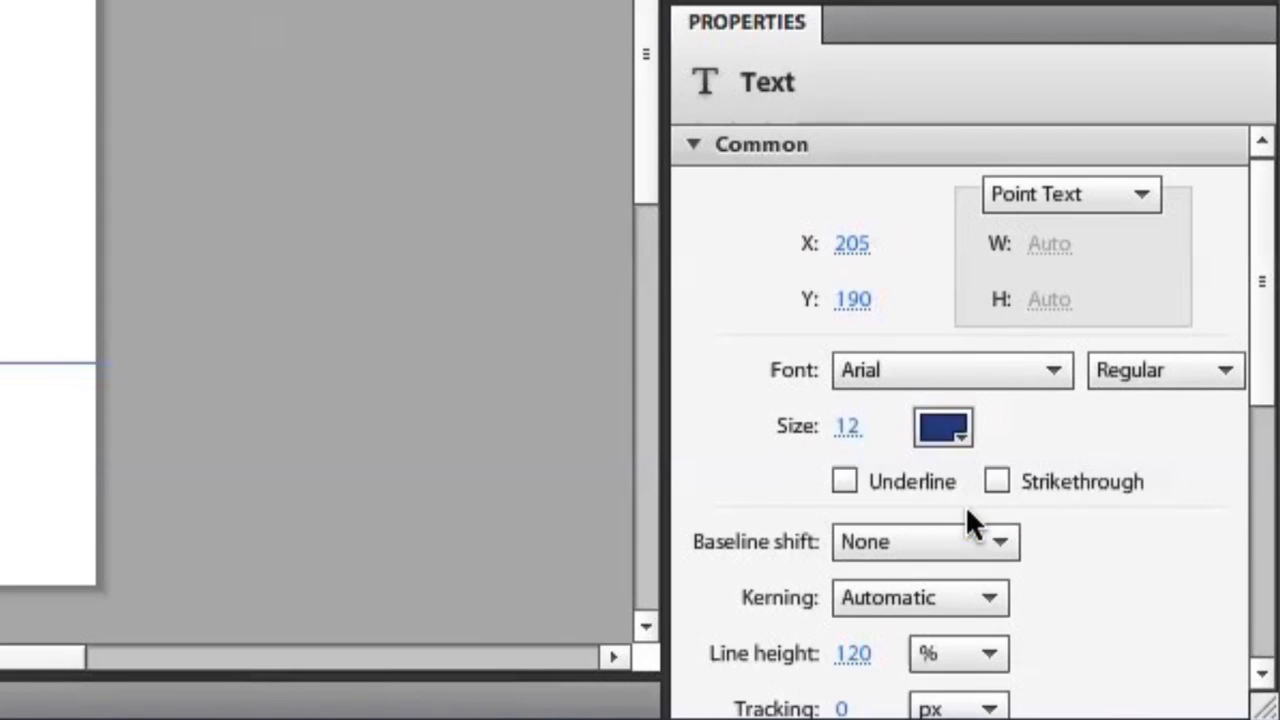
pyautogui.click(850, 427)
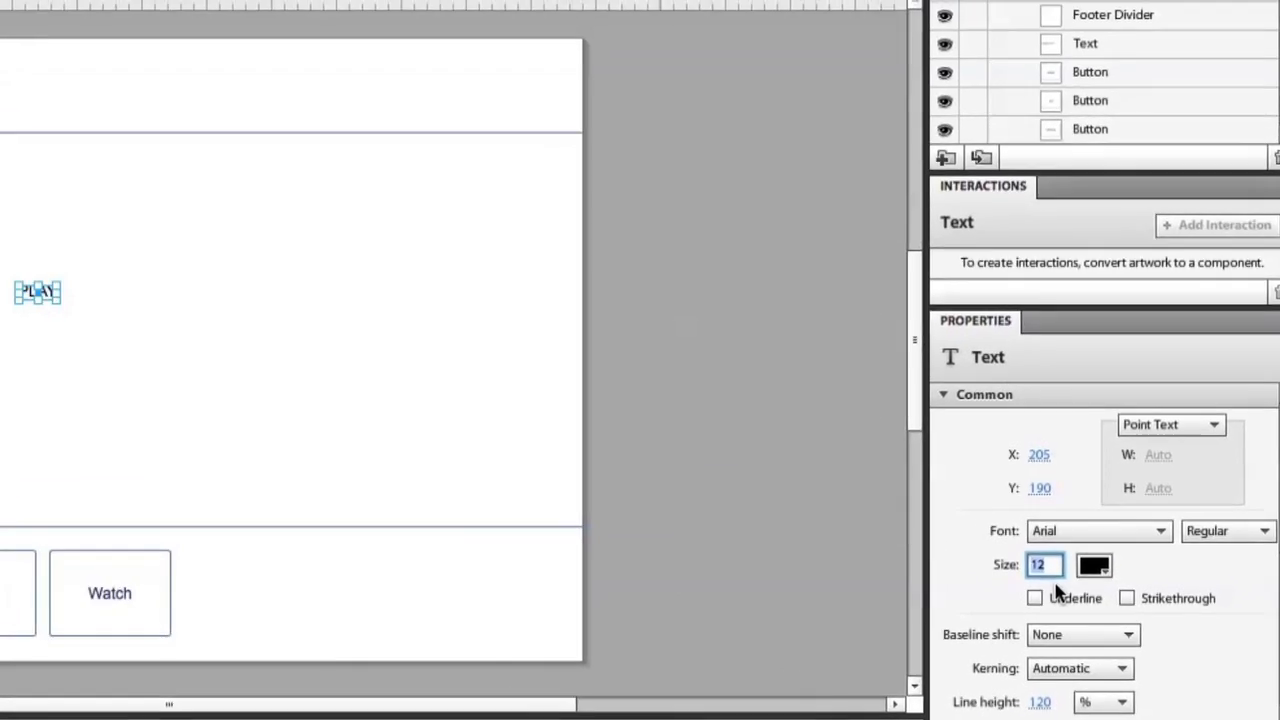
pyautogui.write('16')
pyautogui.press('Return')
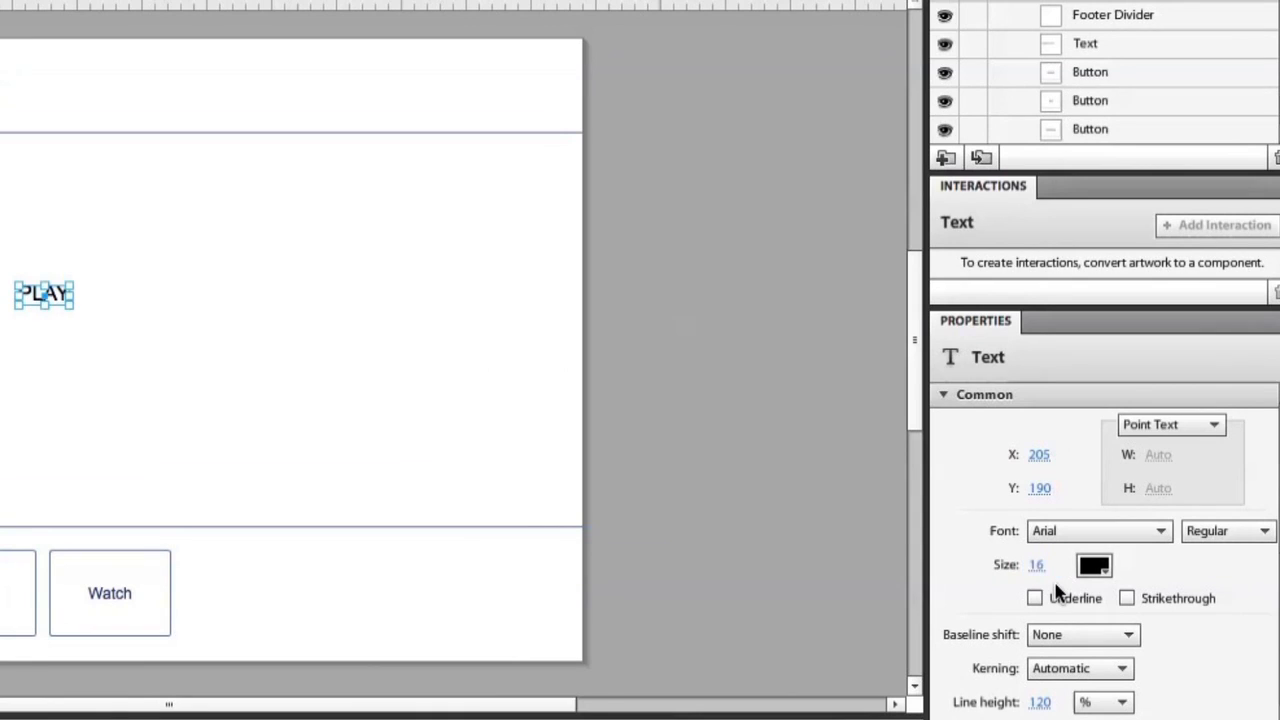
pyautogui.click(1230, 532)
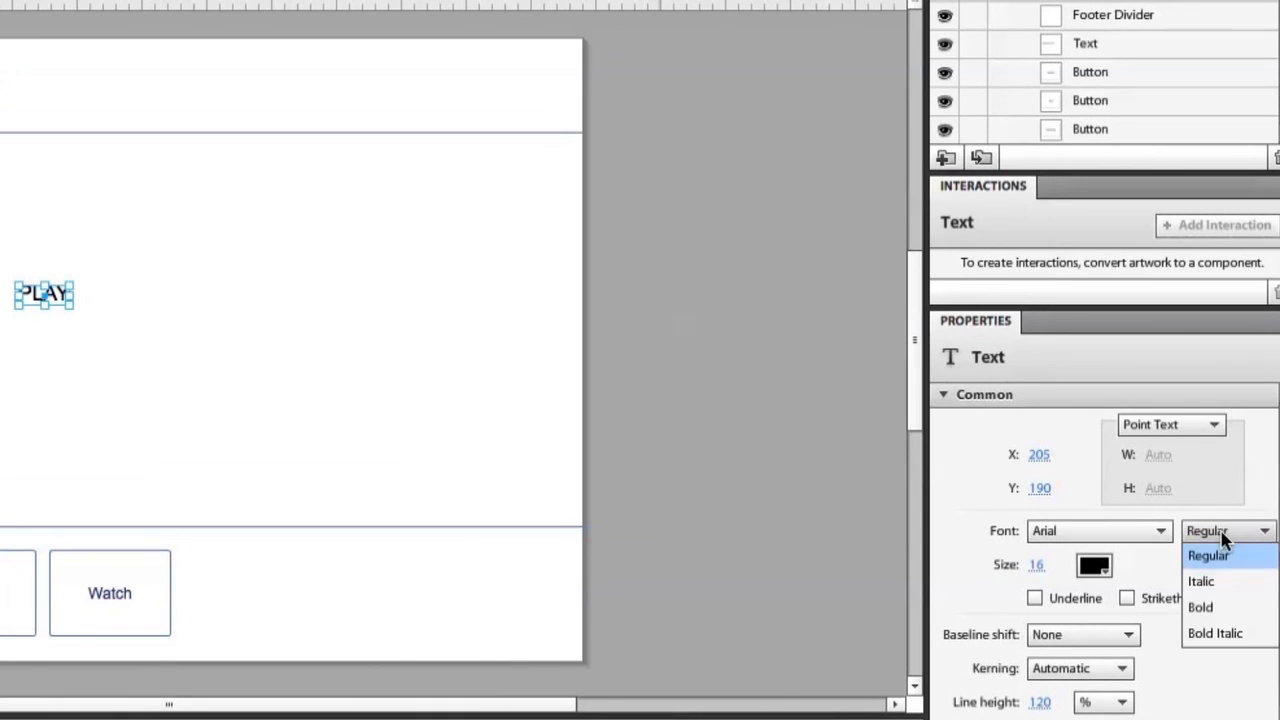
pyautogui.click(1210, 607)
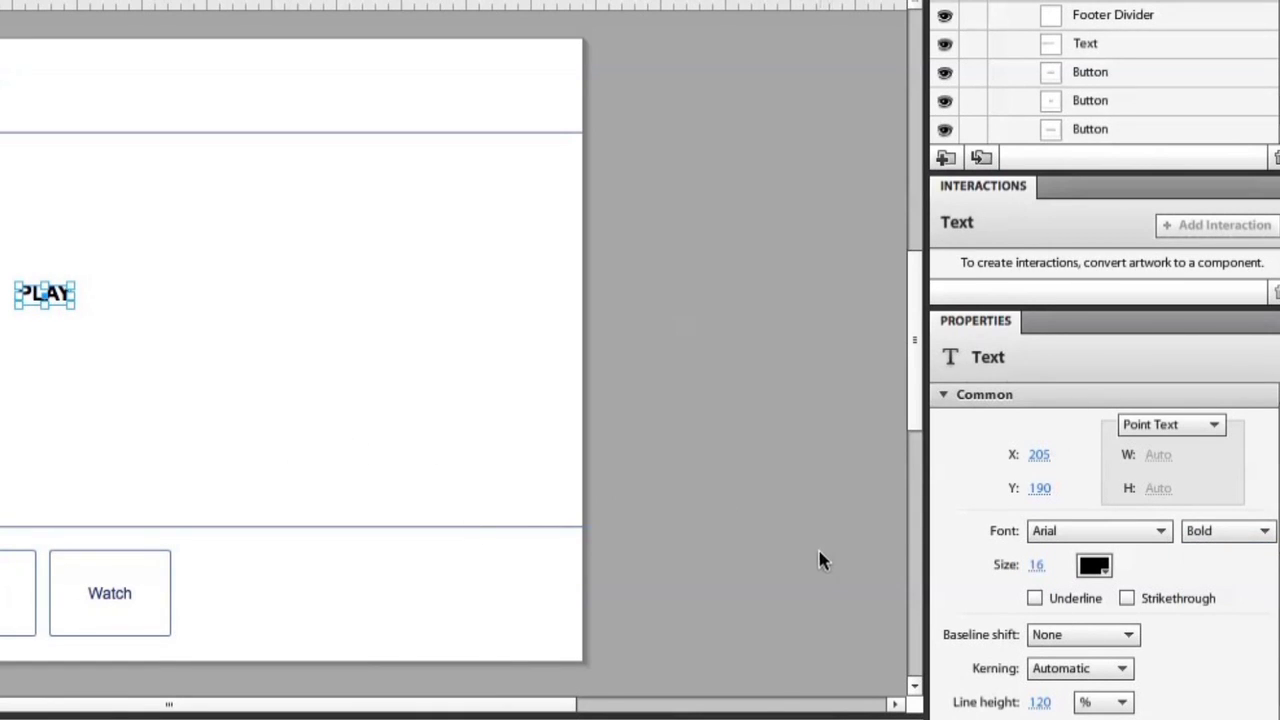
# - Change the PLAY text to Fit Height with a width of 60 and center its alignment
pyautogui.click(1200, 424)
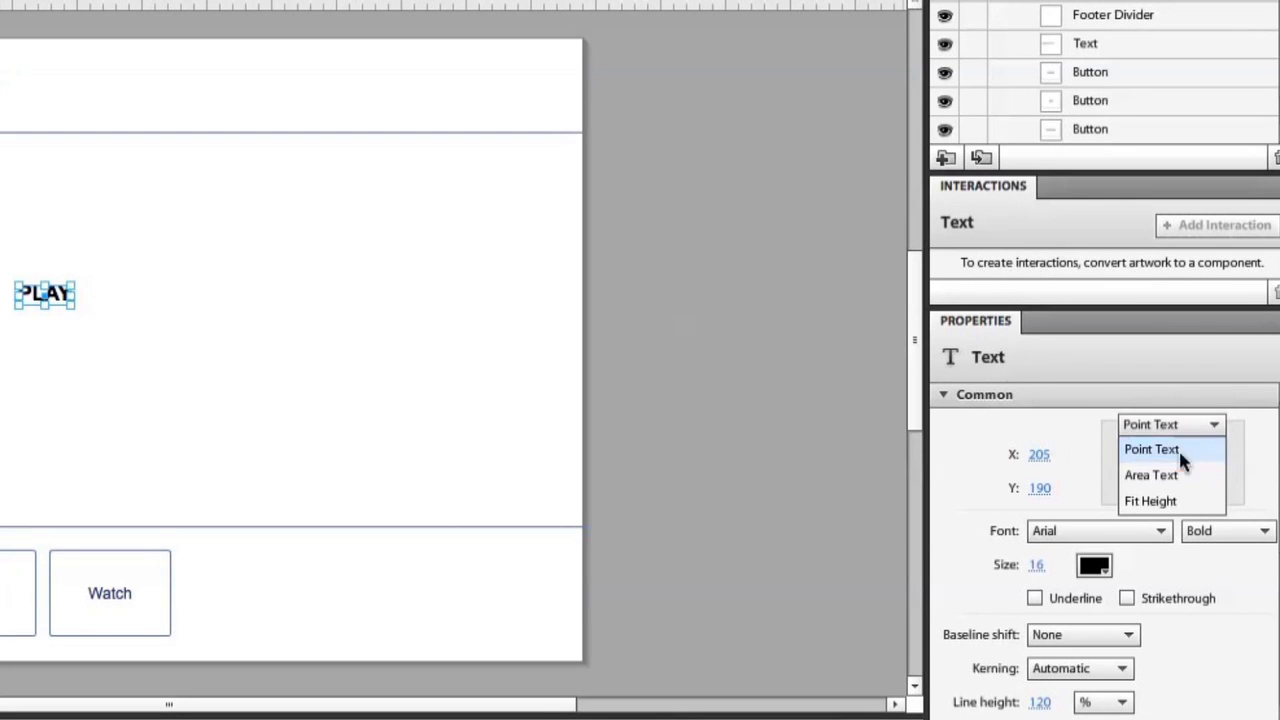
pyautogui.click(1168, 501)
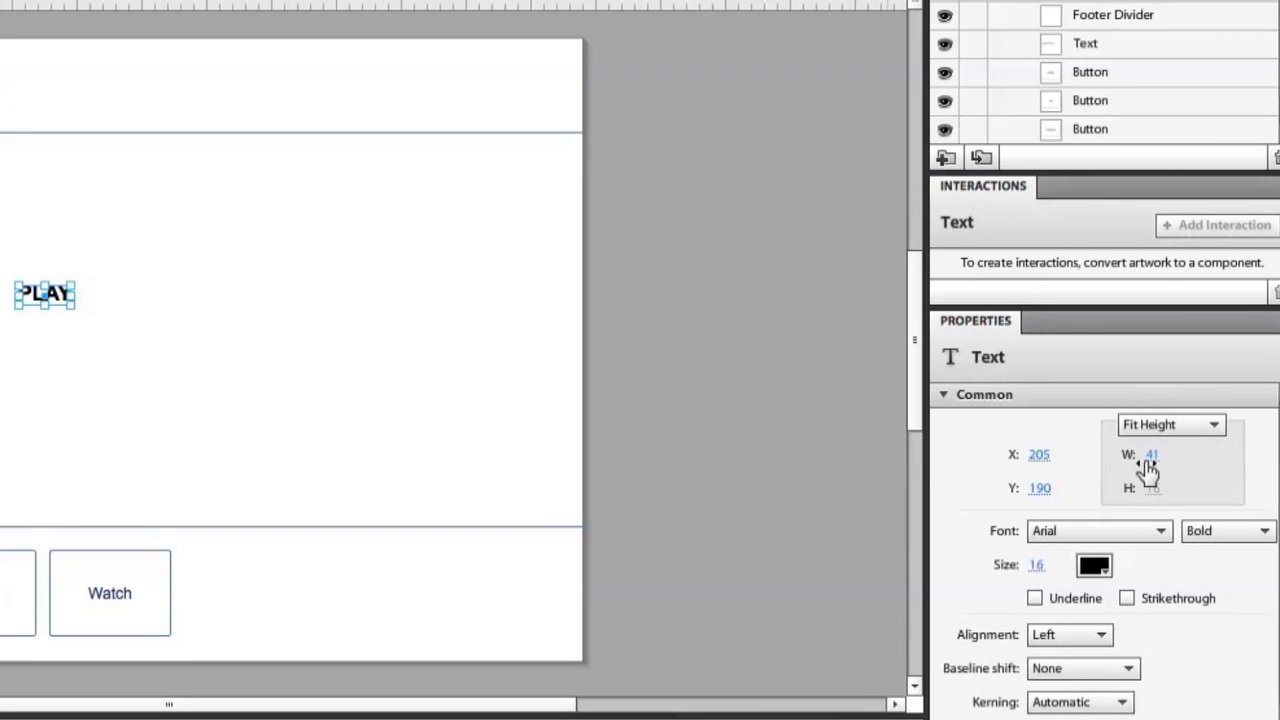
pyautogui.click(1153, 455)
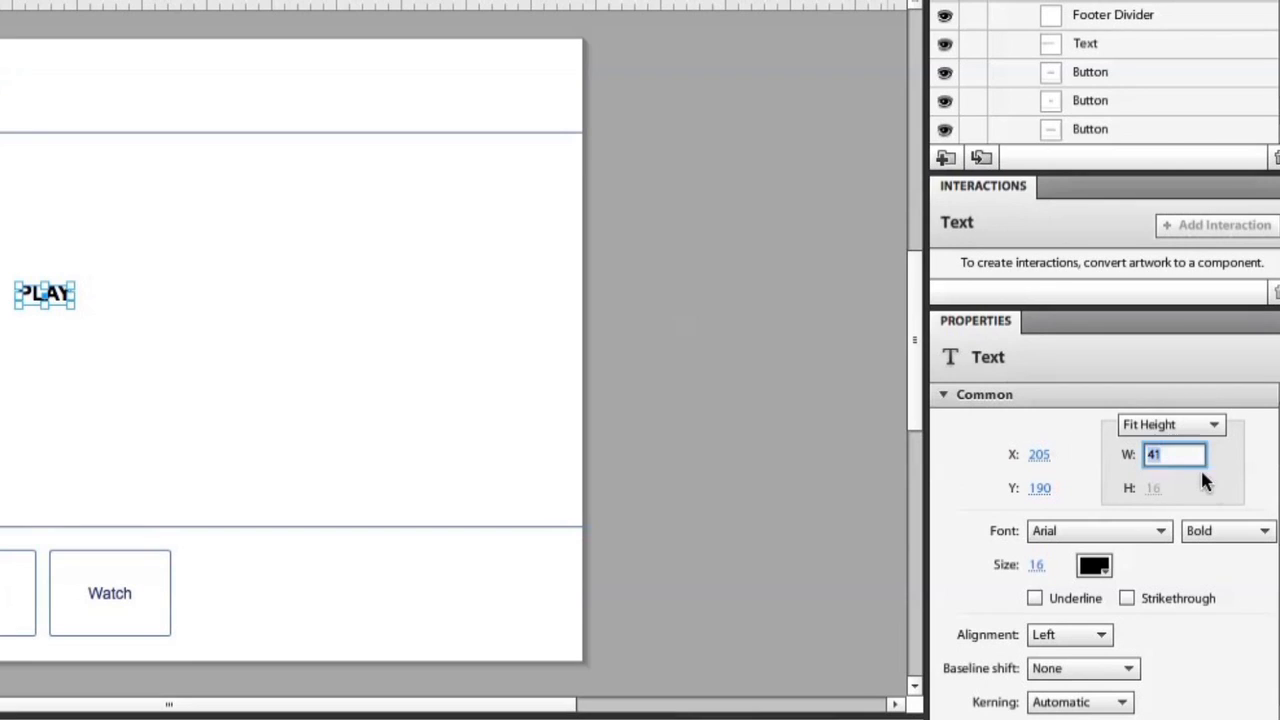
pyautogui.write('60')
pyautogui.press('Return')
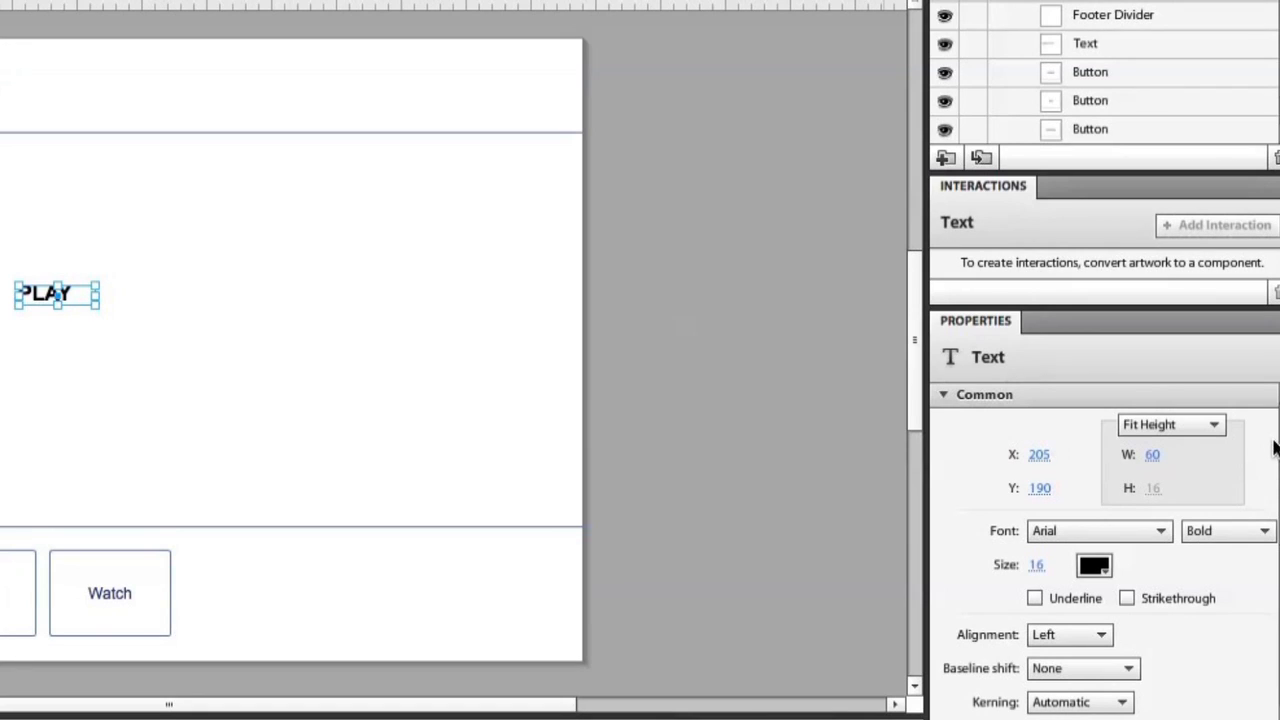
pyautogui.click(1056, 640)
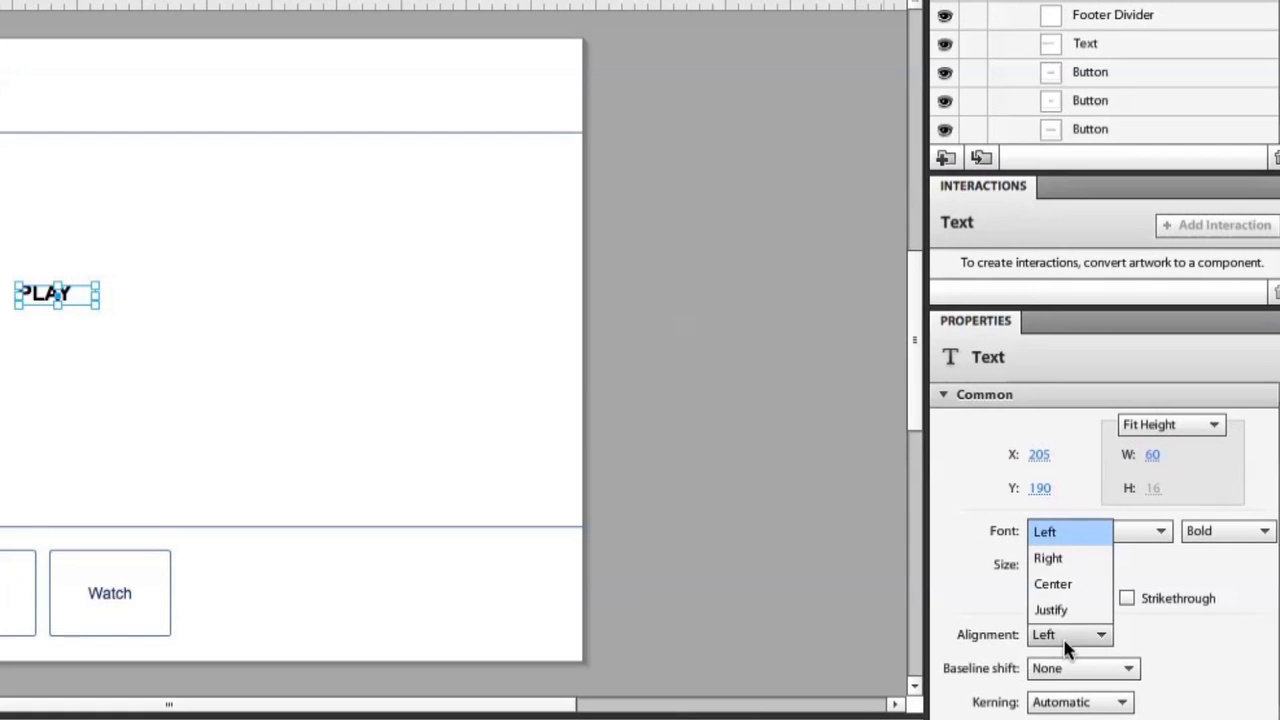
pyautogui.click(1054, 584)
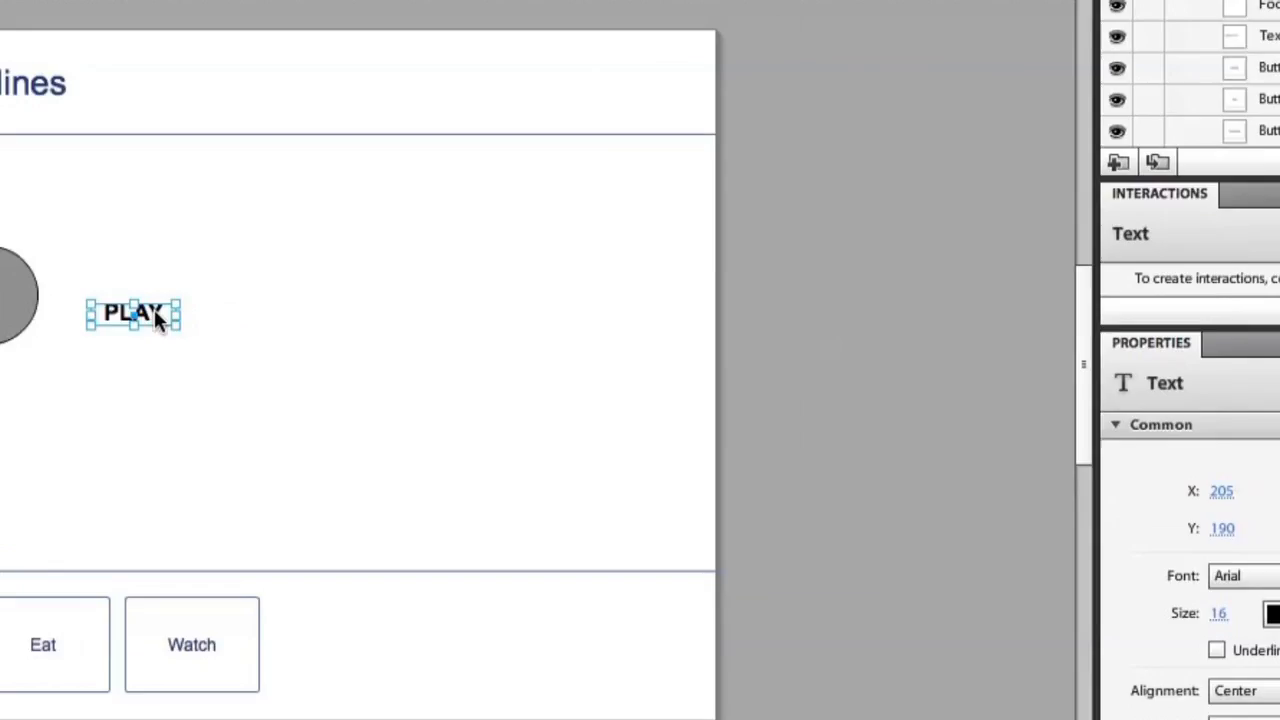
# - Move the PLAY text onto the gray circle and nudge it until it sits centered
pyautogui.moveTo(155, 318); pyautogui.dragTo(10, 288)
pyautogui.moveTo(305, 380); pyautogui.dragTo(307, 380)
pyautogui.click(620, 482)
pyautogui.click(278, 371)
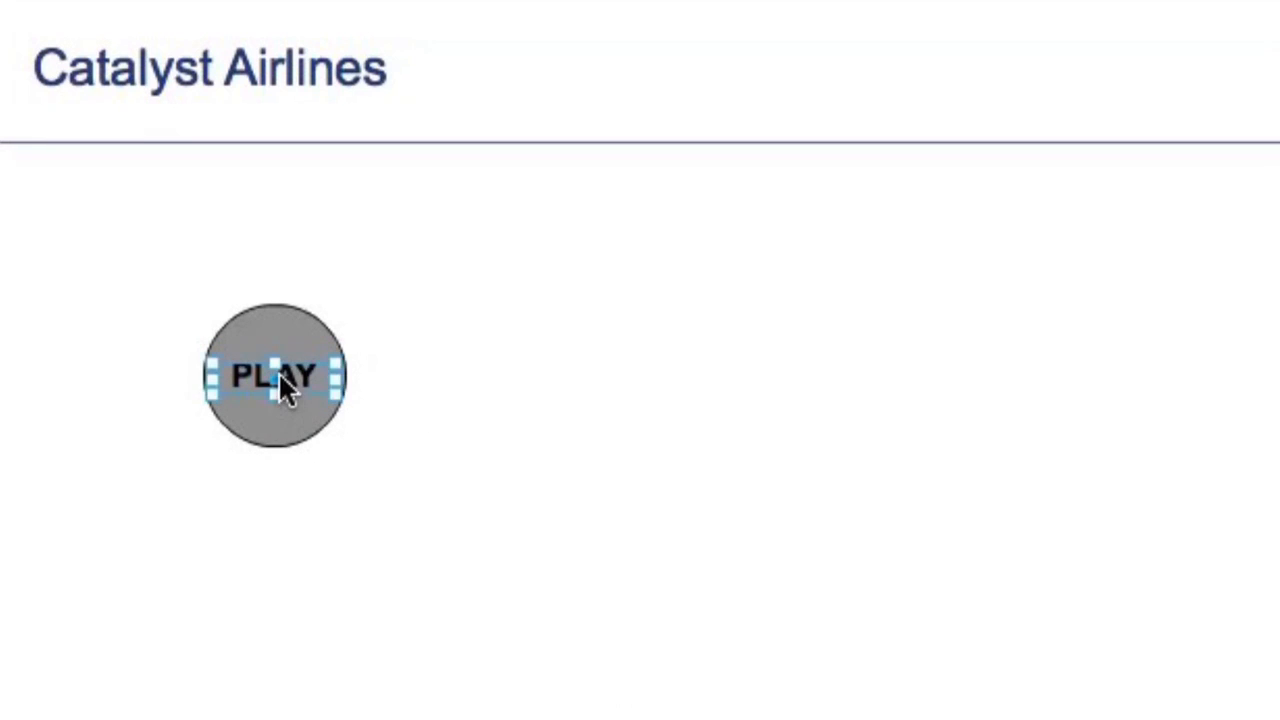
pyautogui.press('Right')
pyautogui.click(278, 592)
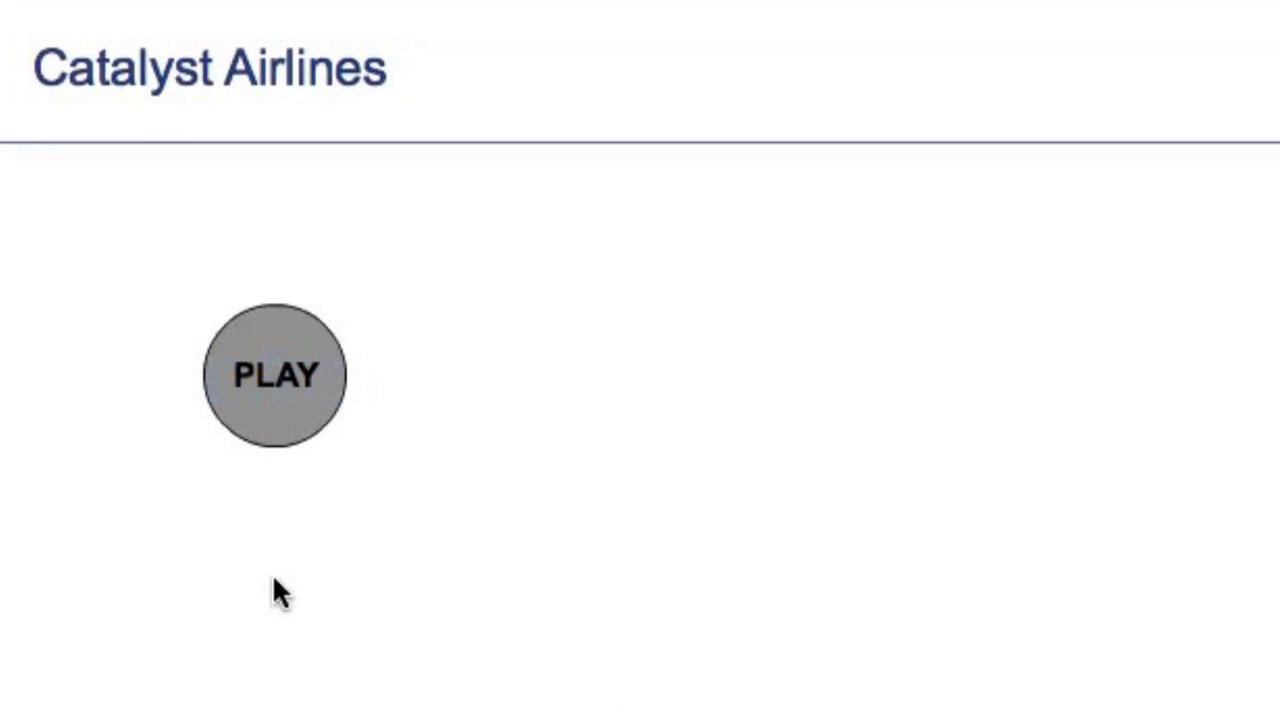
pyautogui.click(266, 370)
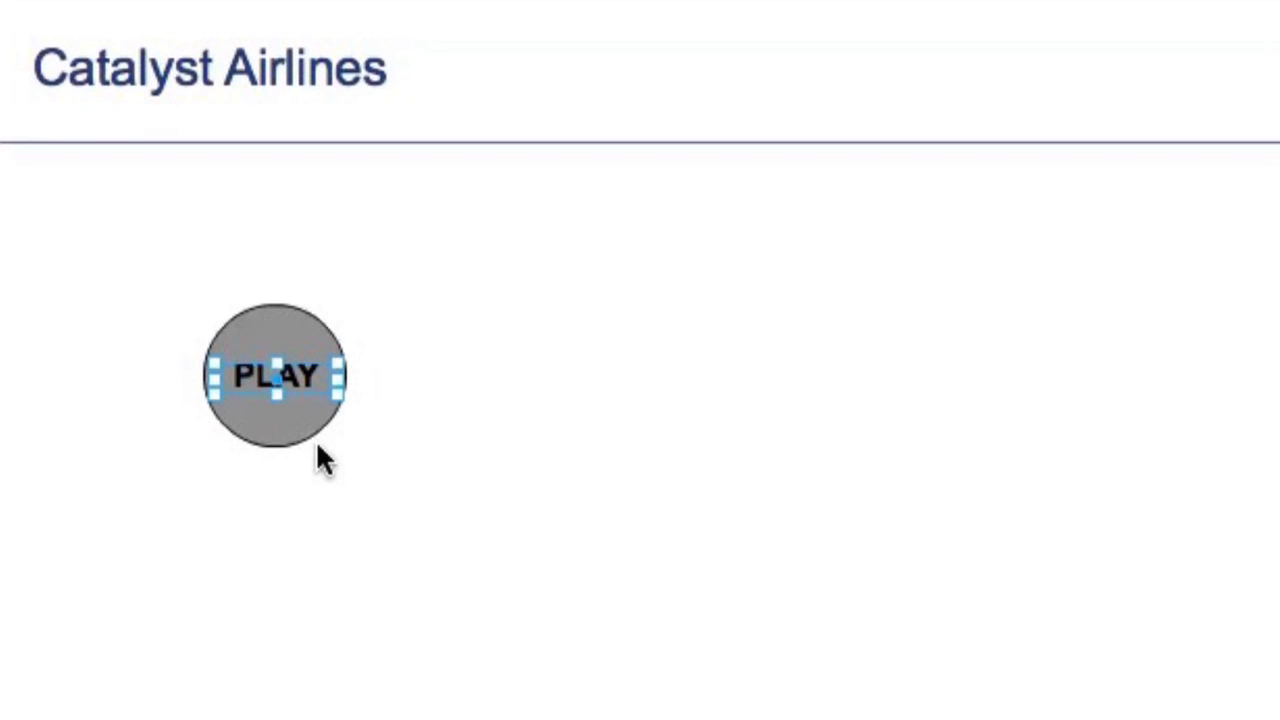
pyautogui.press('Left')
pyautogui.moveTo(138, 241); pyautogui.dragTo(349, 533)
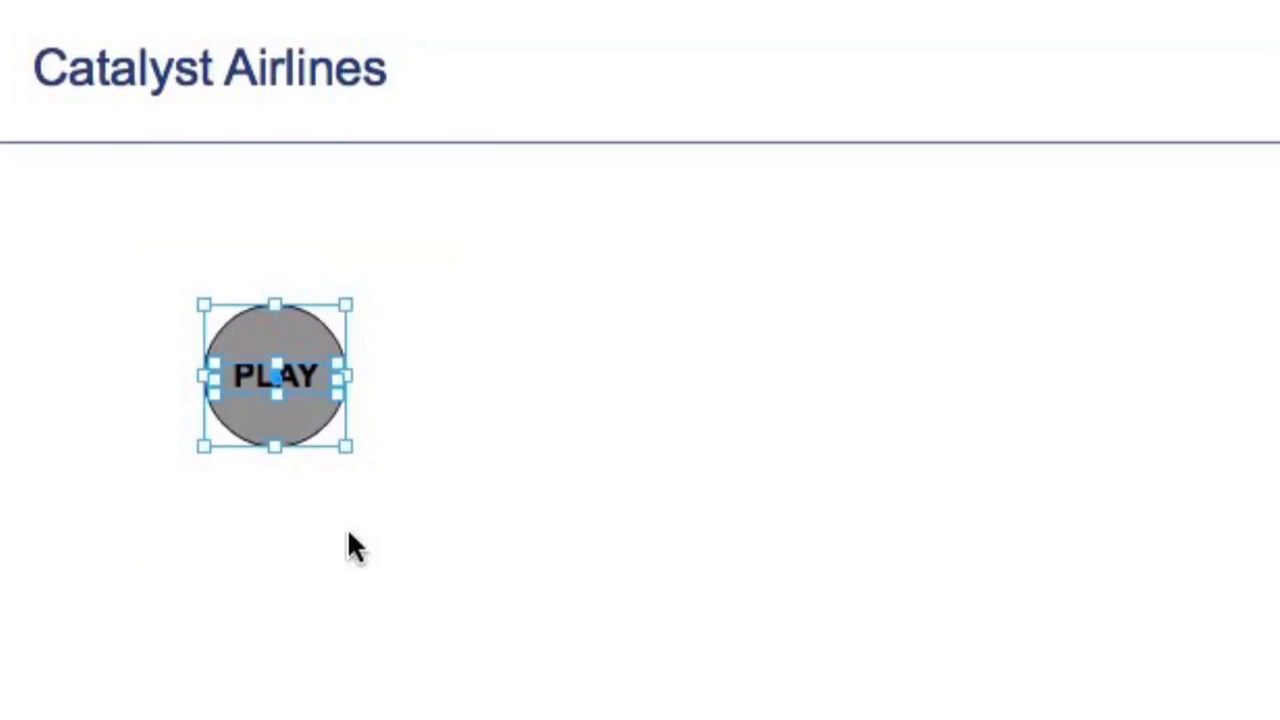
pyautogui.rightClick(284, 428)
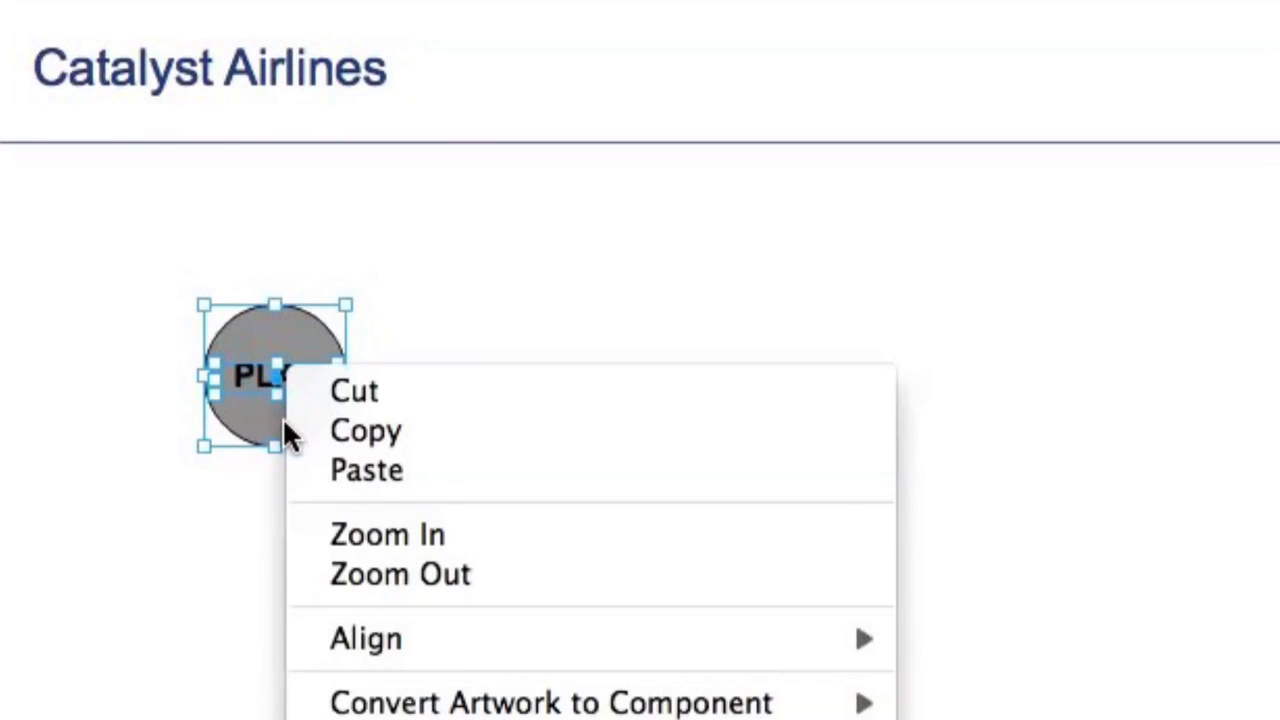
pyautogui.moveTo(343, 640)
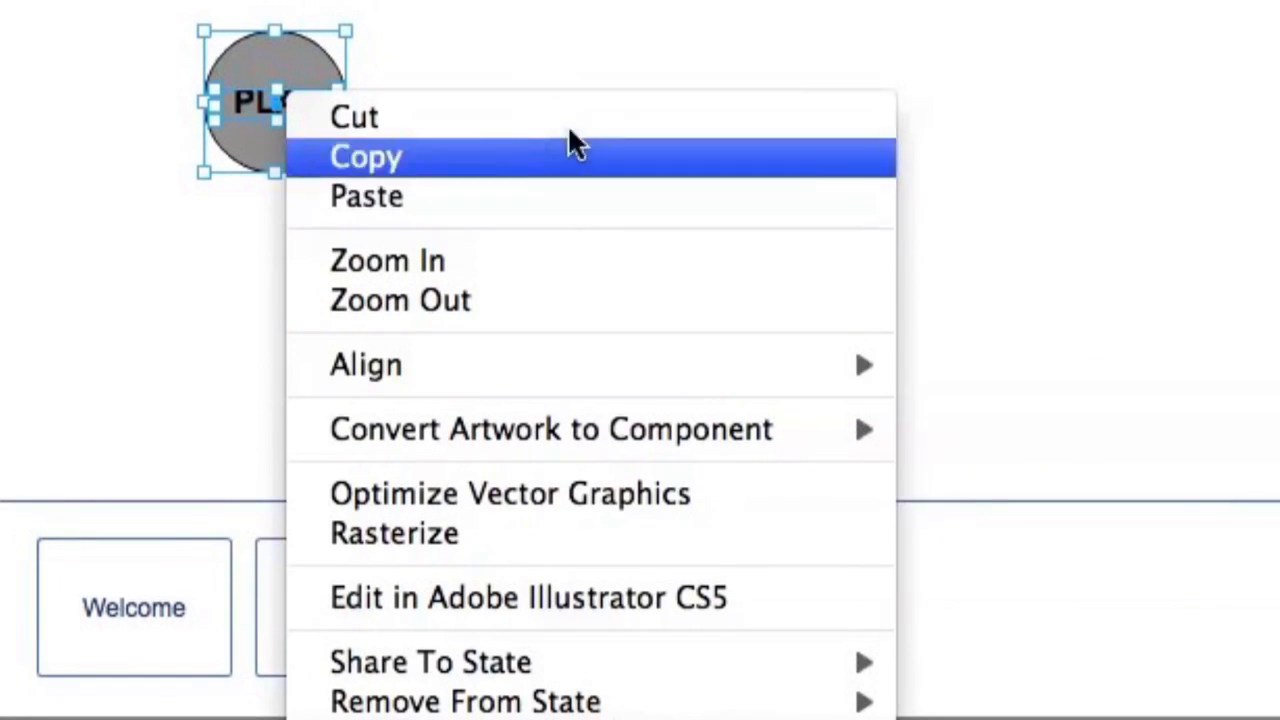
pyautogui.click(497, 30)
pyautogui.click(270, 200)
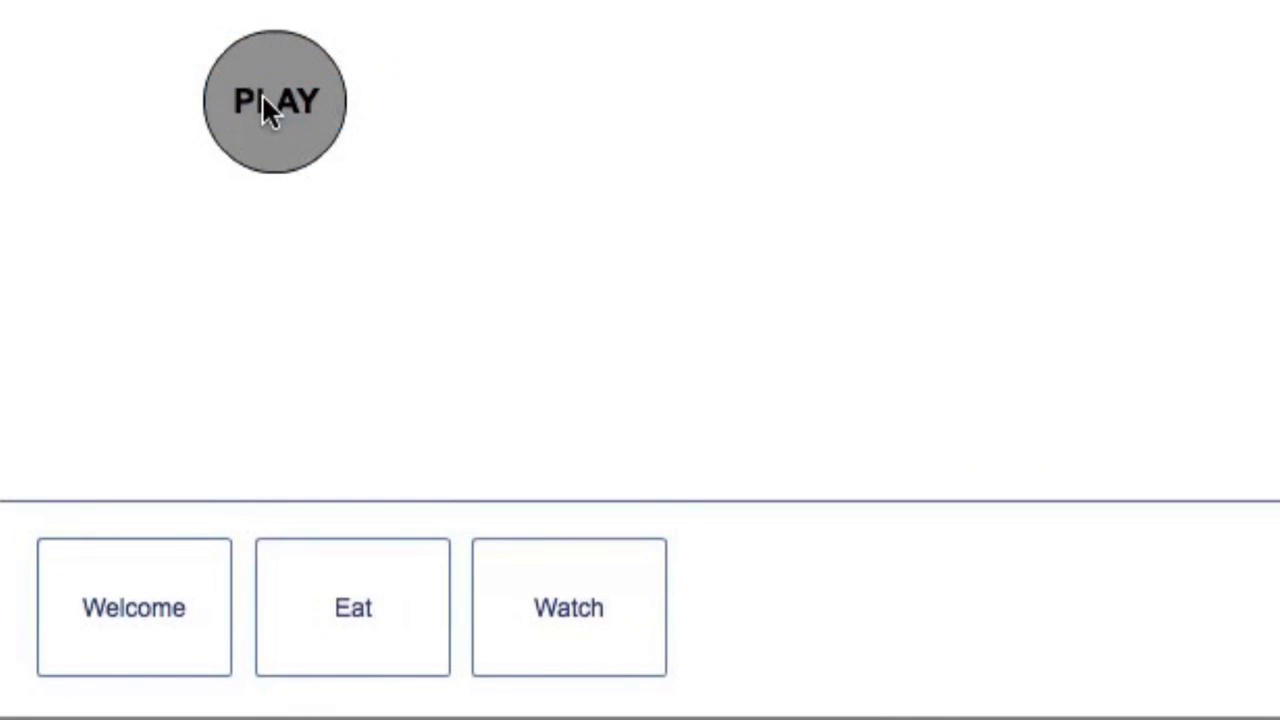